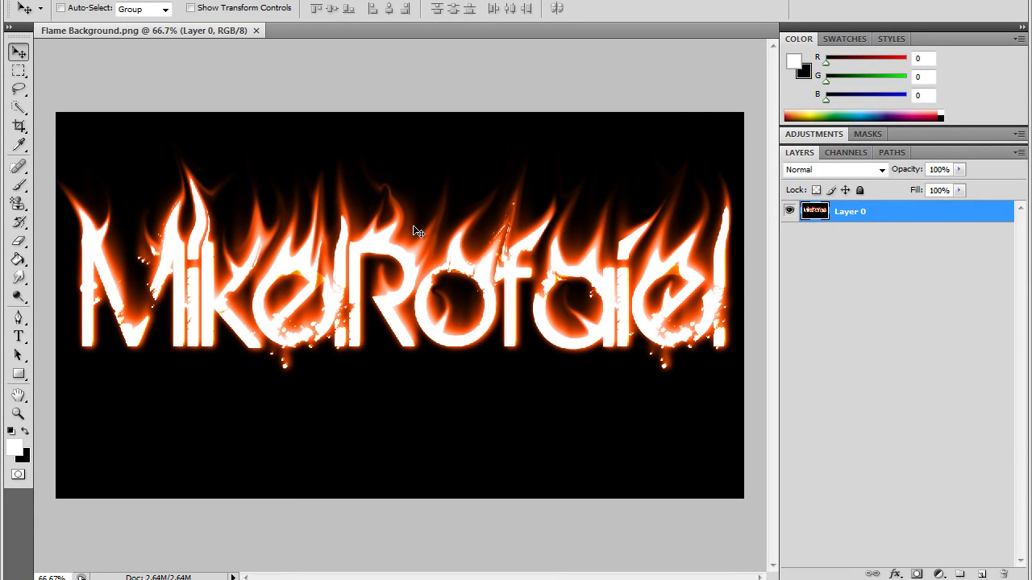
- Create a new 1280×720 transparent document and fill its layer with black
left_click_drag(550, 294, 562, 293)
key("ctrl+z")
left_click(48, 2)
left_click(49, 12)
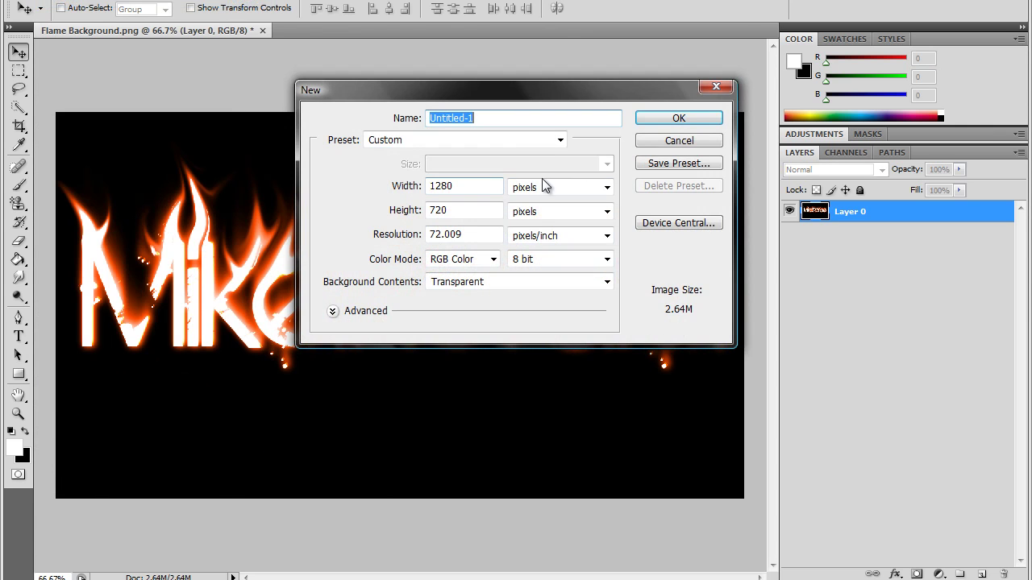
left_click(671, 120)
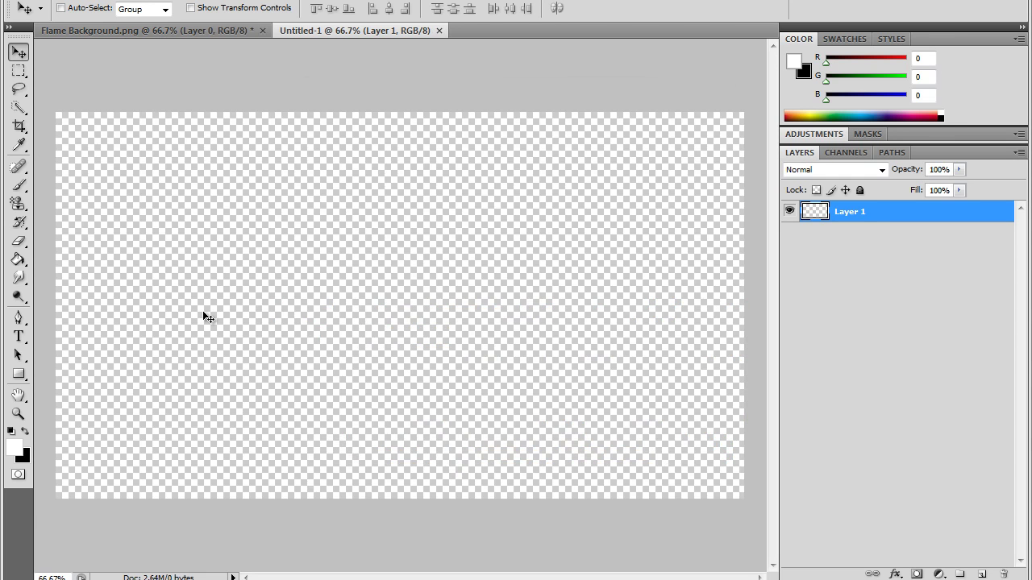
key("ctrl+BackSpace")
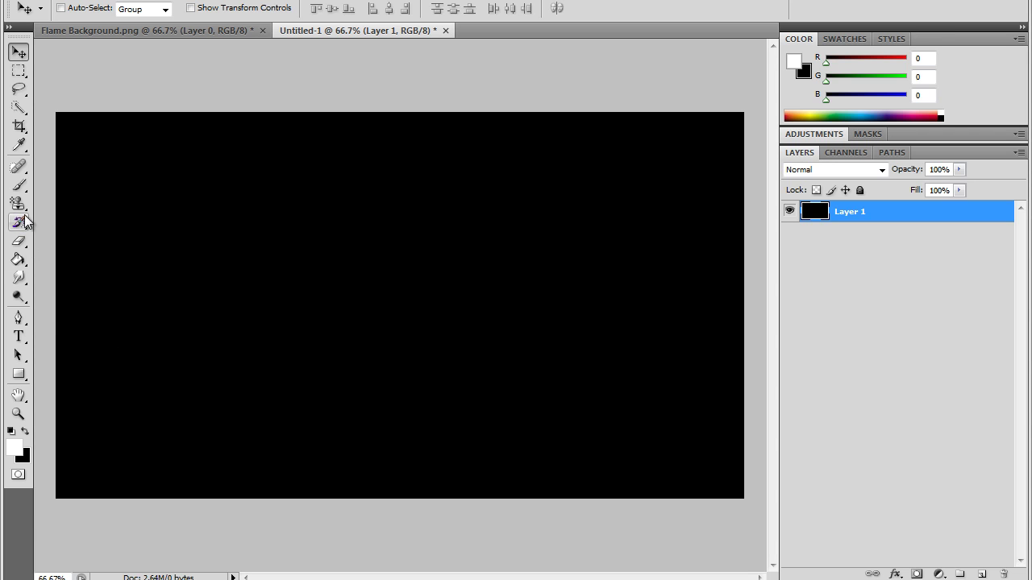
- Select the Paint Bucket Tool and restore a white foreground colour
left_click_drag(27, 264, 54, 270)
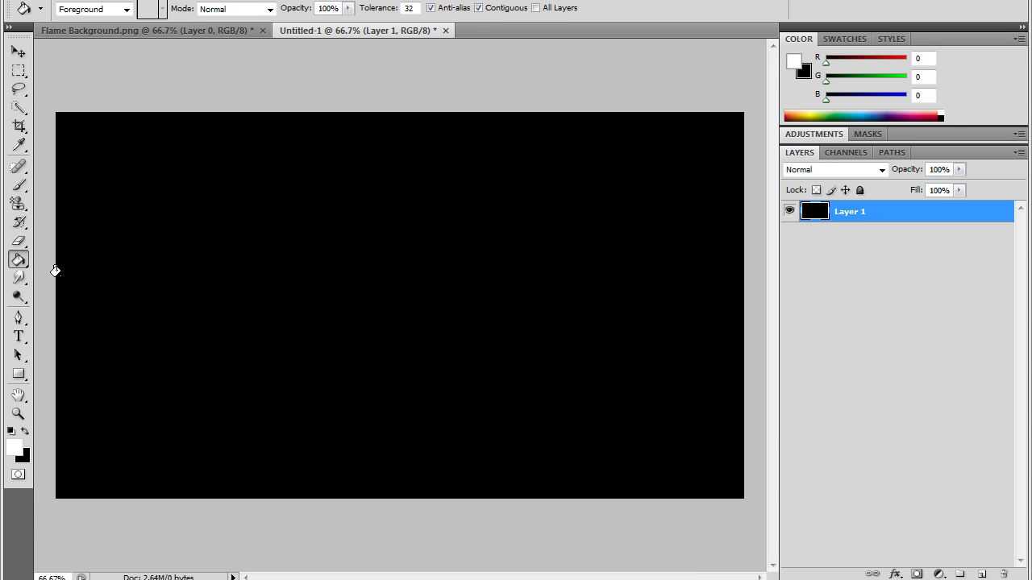
left_click(27, 432)
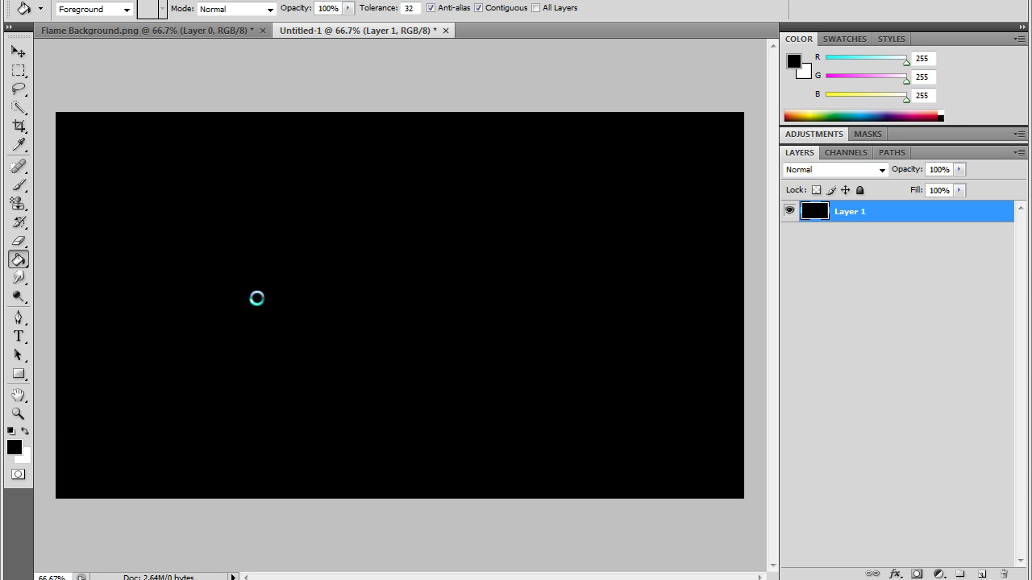
left_click(25, 431)
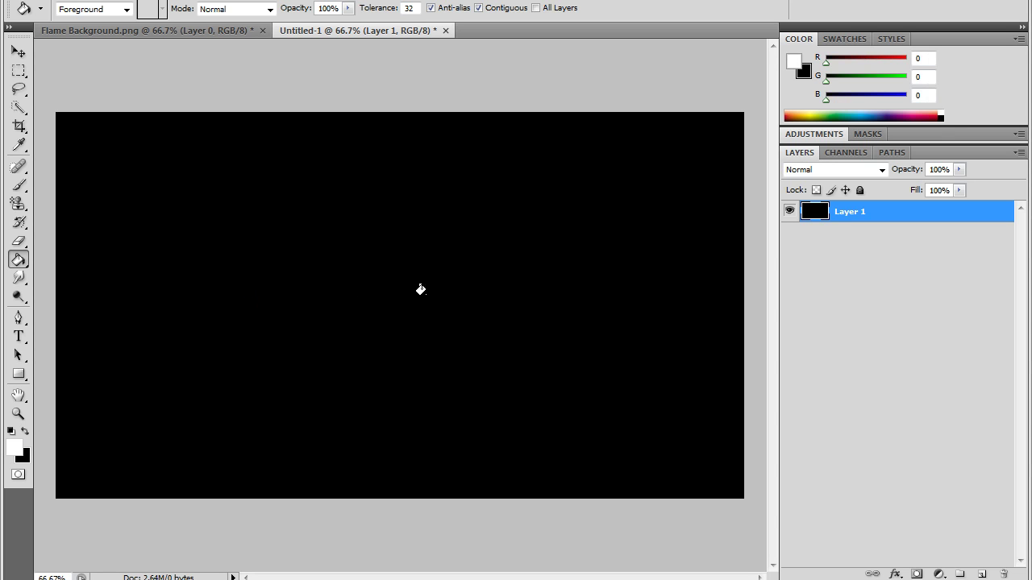
- Type 'Mikel527' in a wide text box and move it toward the canvas centre
left_click(18, 337)
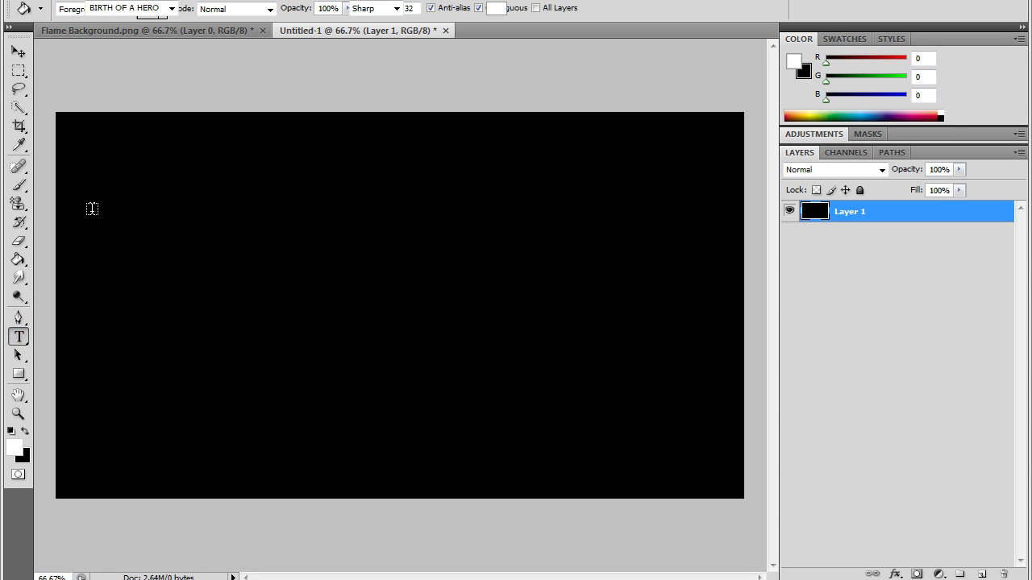
left_click_drag(84, 197, 742, 362)
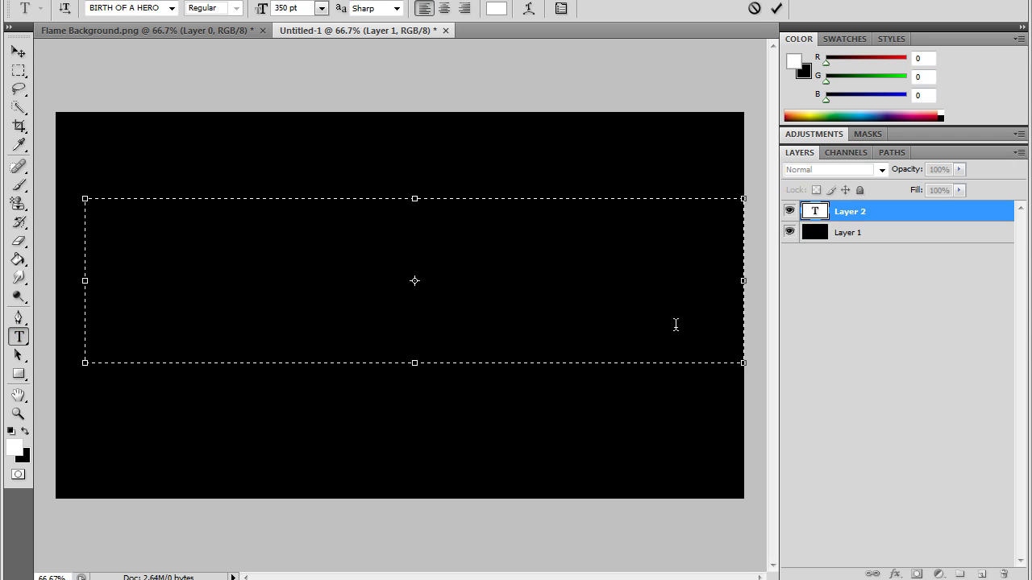
type("Mikel5277")
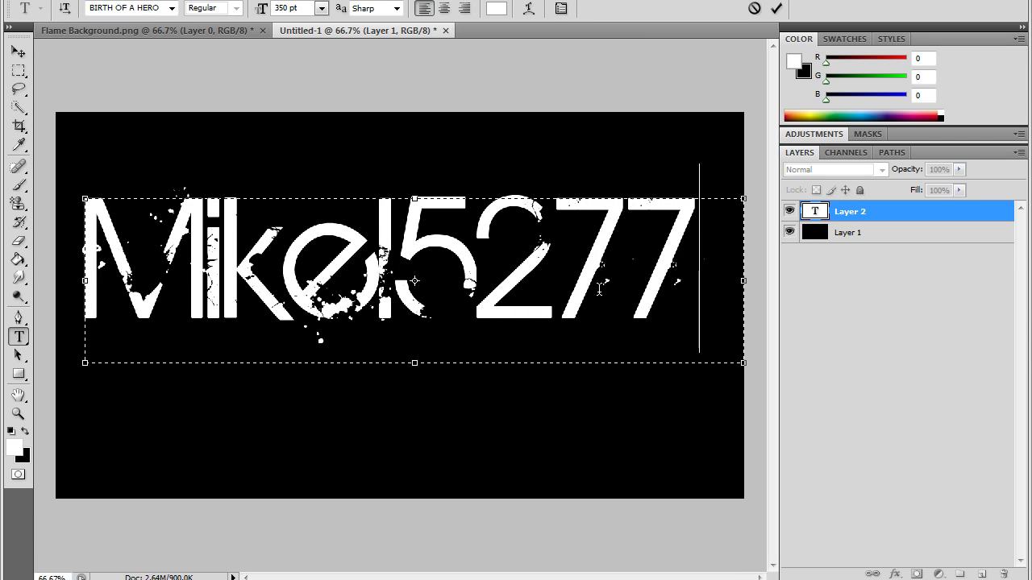
key("BackSpace")
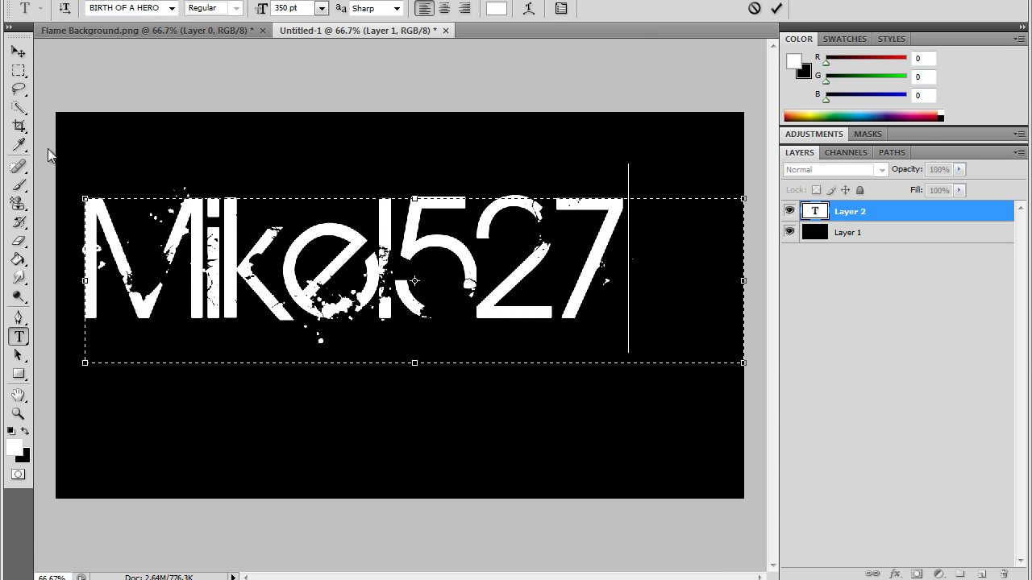
left_click(19, 51)
left_click_drag(349, 263, 413, 295)
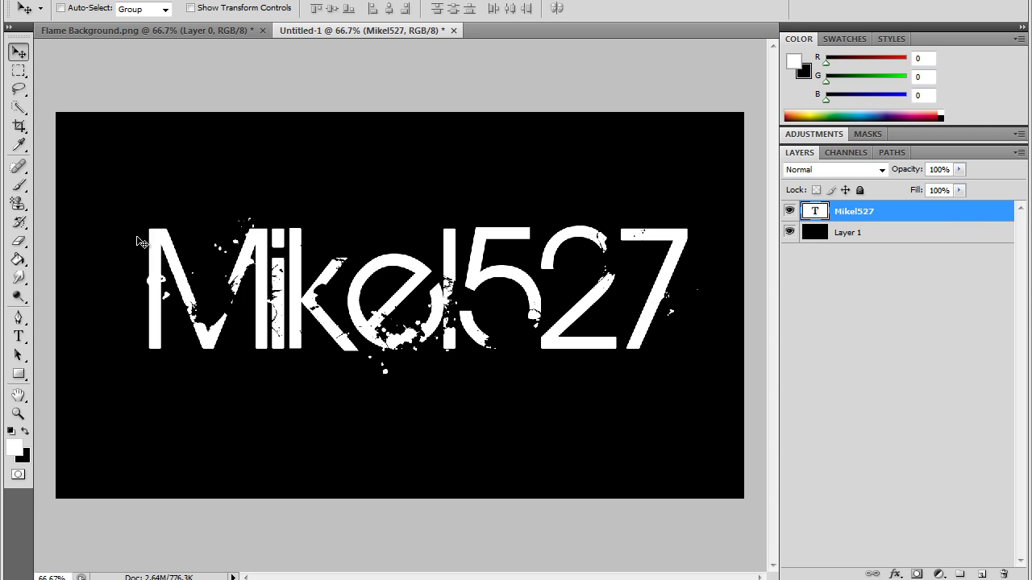
- Rotate the Mikel527 text layer 90° clockwise
right_click(943, 212)
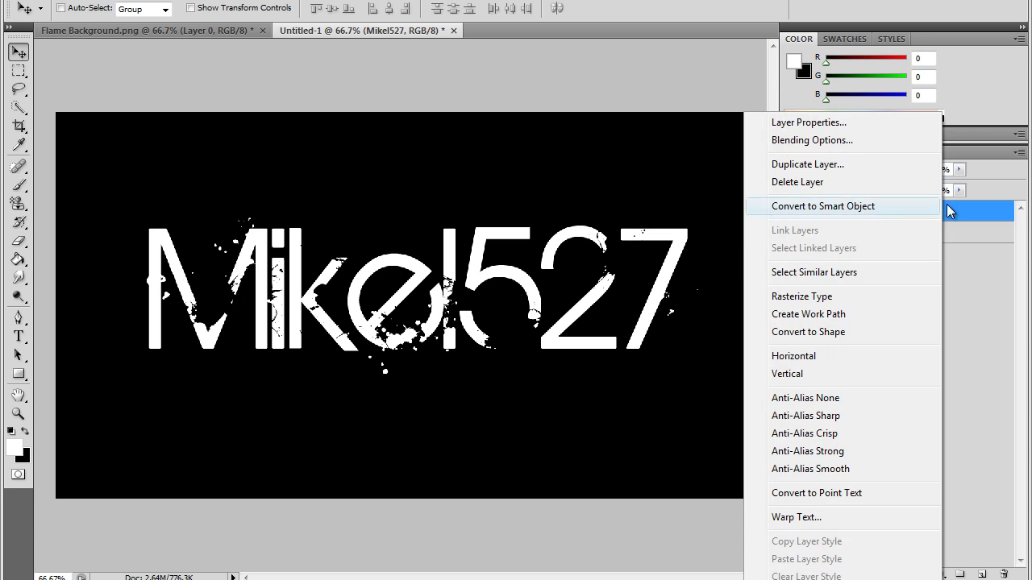
left_click(972, 223)
left_click(17, 0)
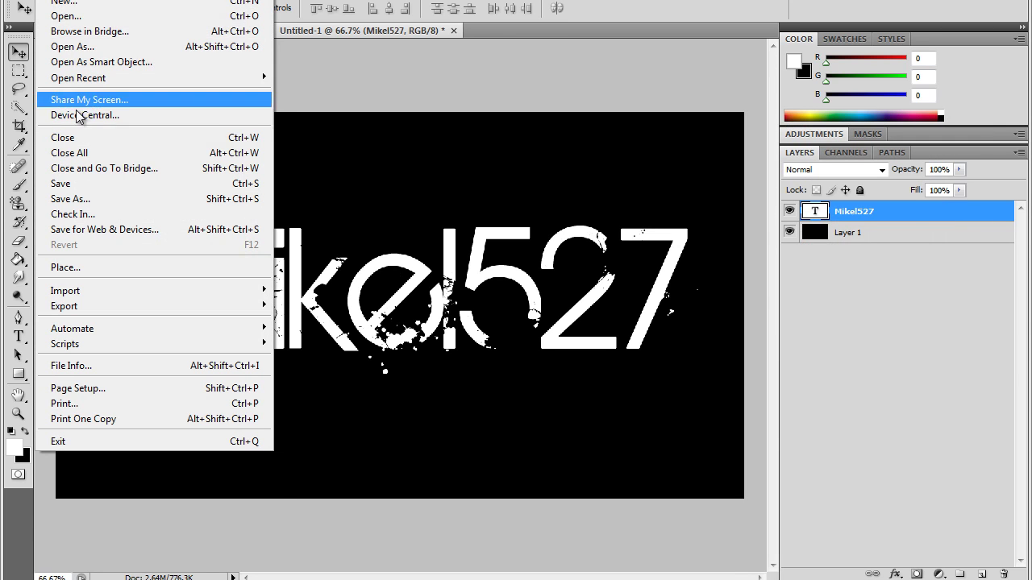
mouse_move(80, 0)
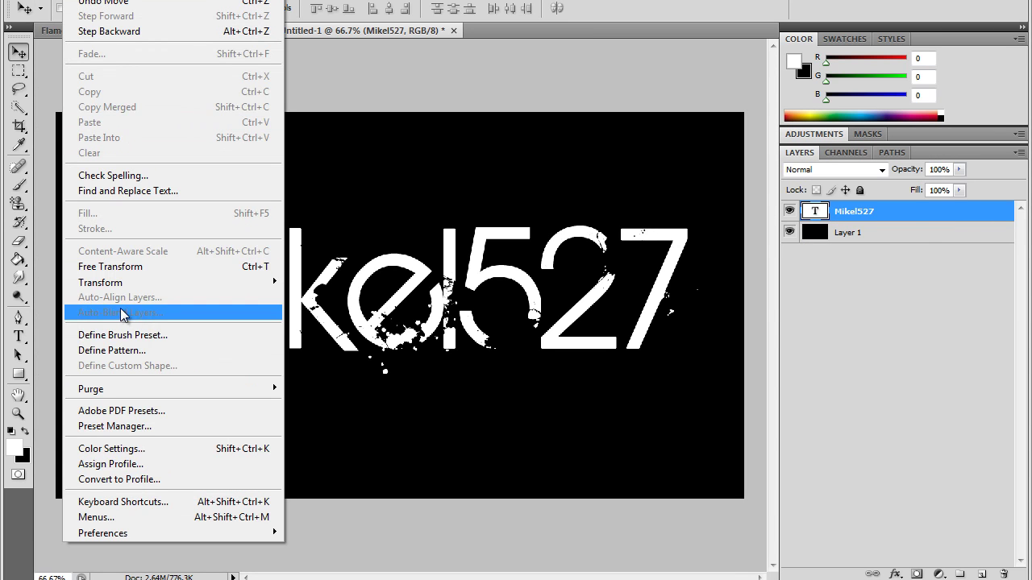
mouse_move(143, 284)
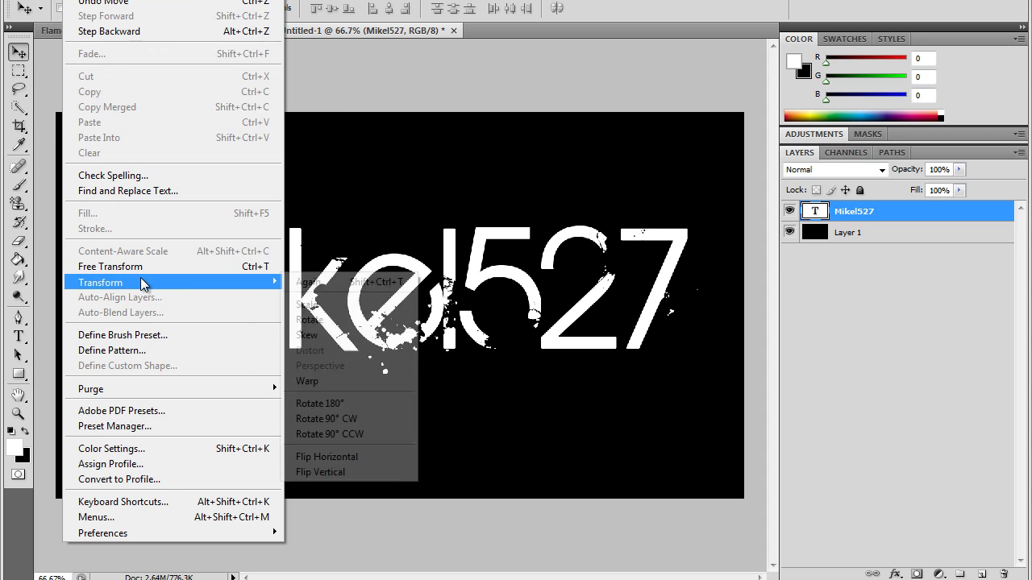
left_click(362, 417)
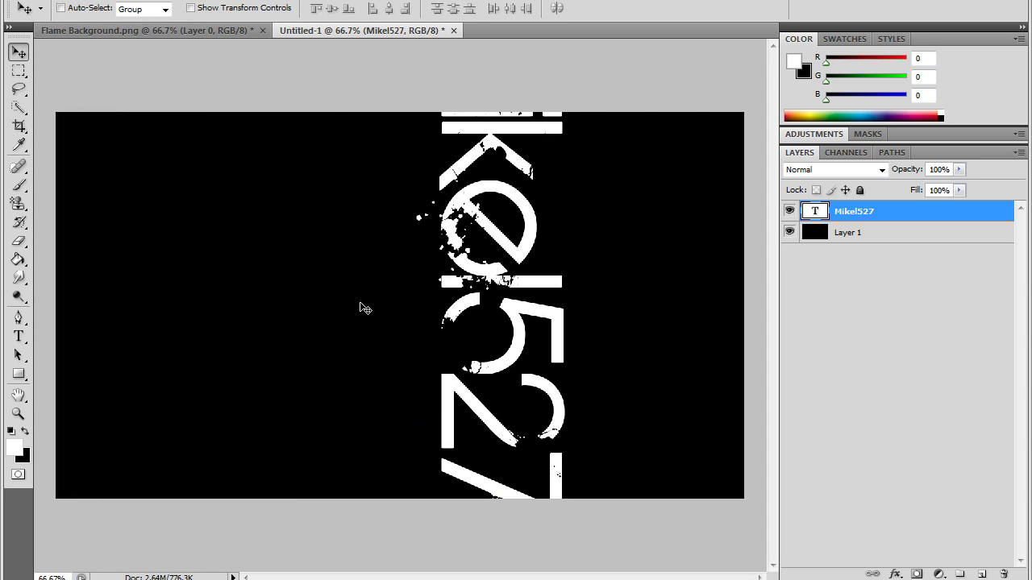
- Rasterize the text and apply the Wind filter with default settings, then repeat it
key("alt+t")
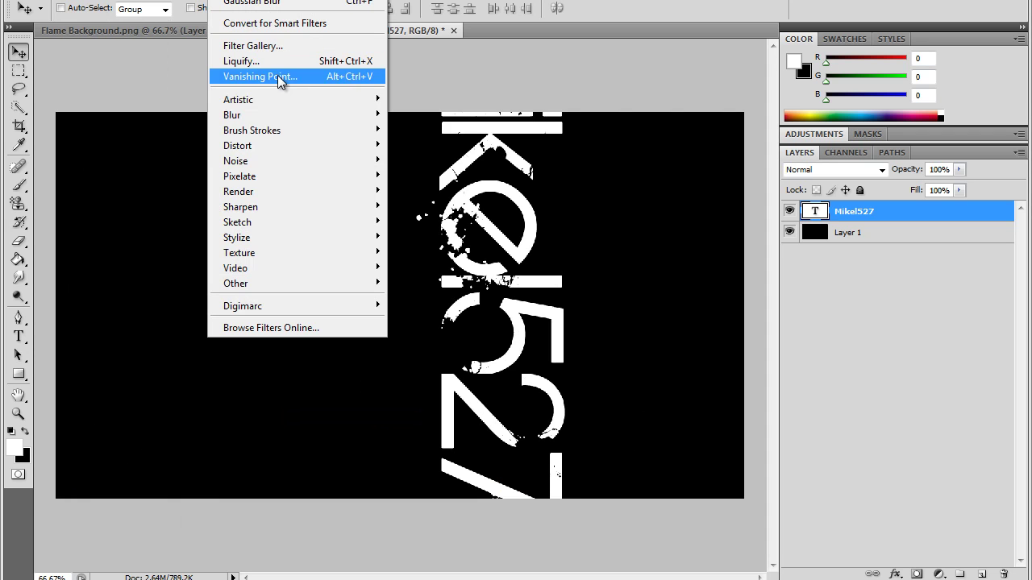
mouse_move(274, 122)
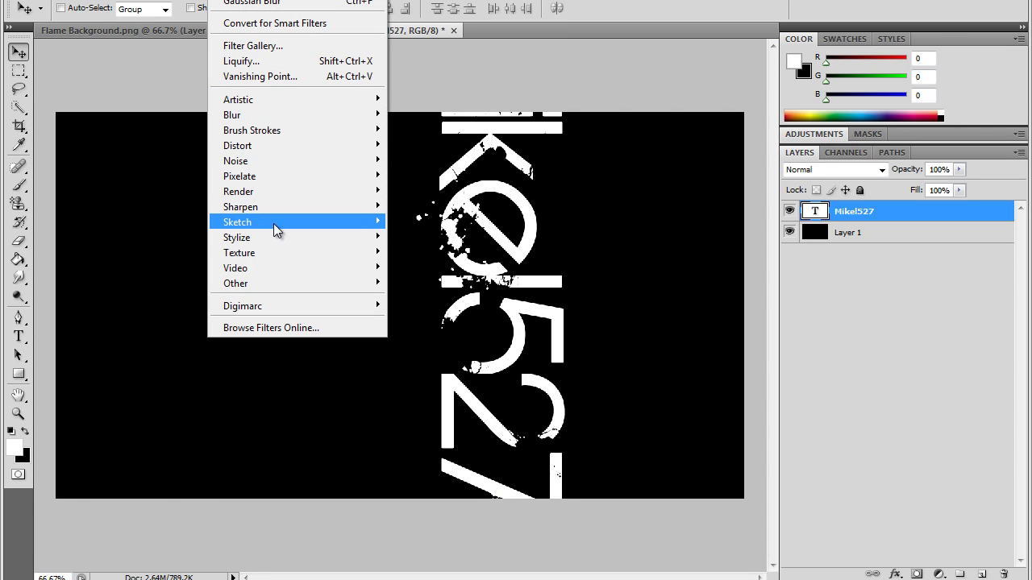
mouse_move(274, 236)
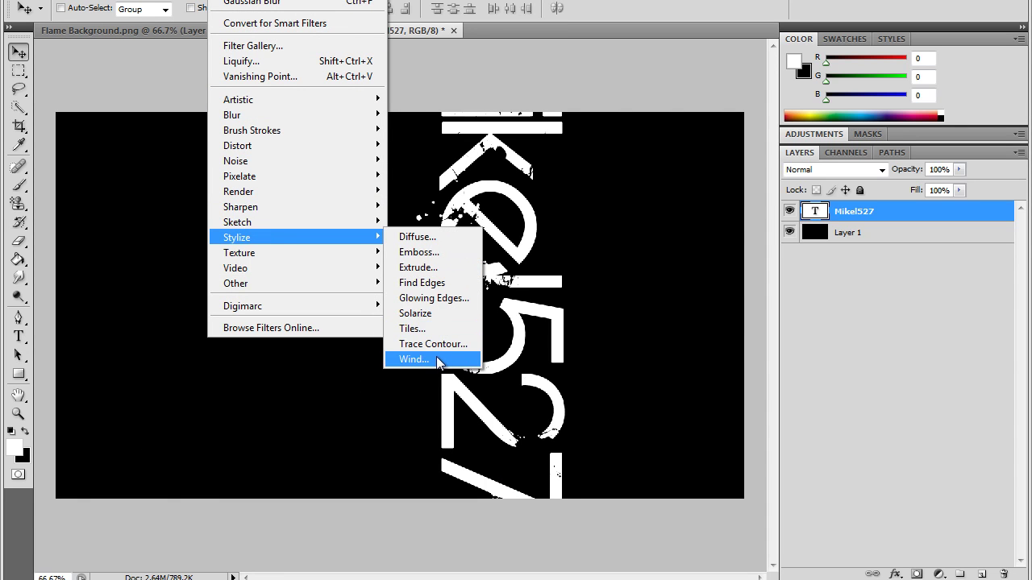
left_click(439, 360)
left_click(469, 224)
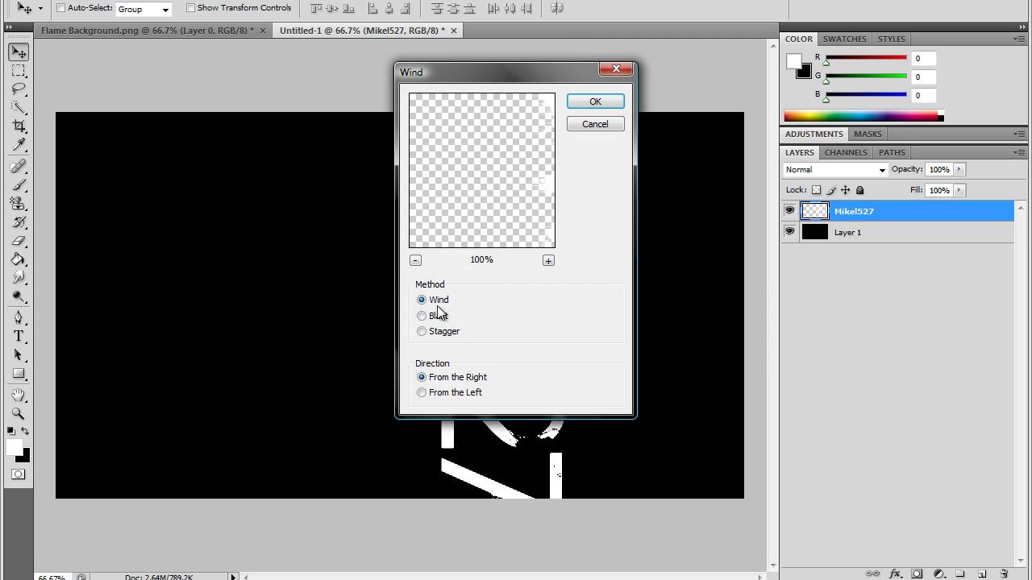
left_click(594, 109)
left_click(223, 2)
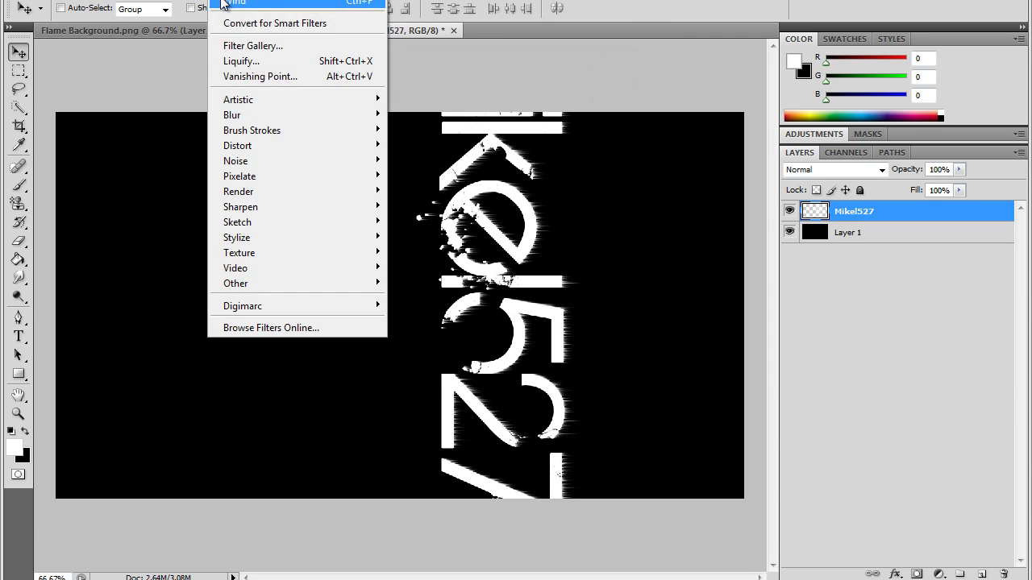
left_click(223, 1)
left_click(224, 2)
- Apply Wind a third time, then try a 90° clockwise rotation and undo it
left_click(225, 2)
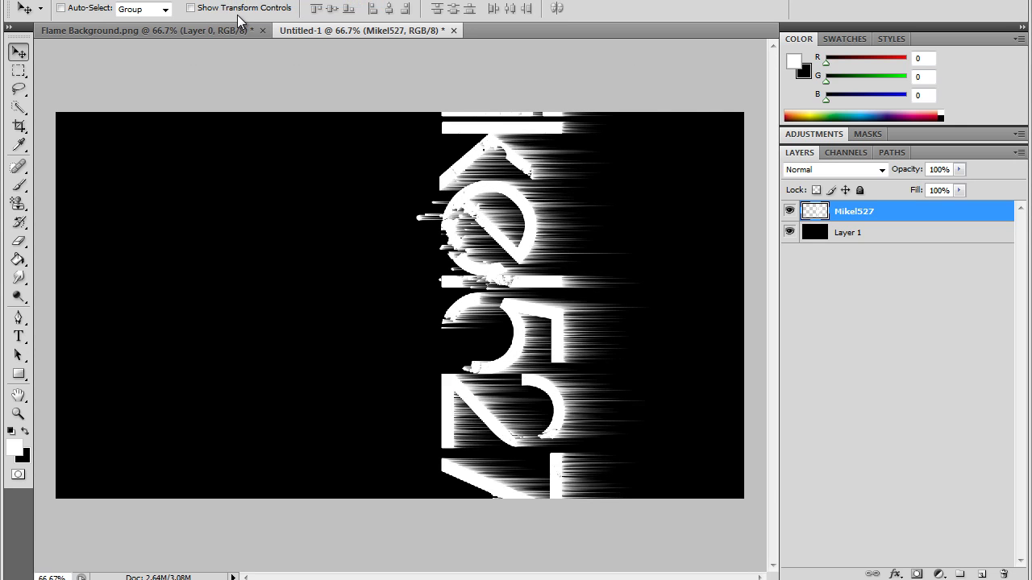
left_click(65, 2)
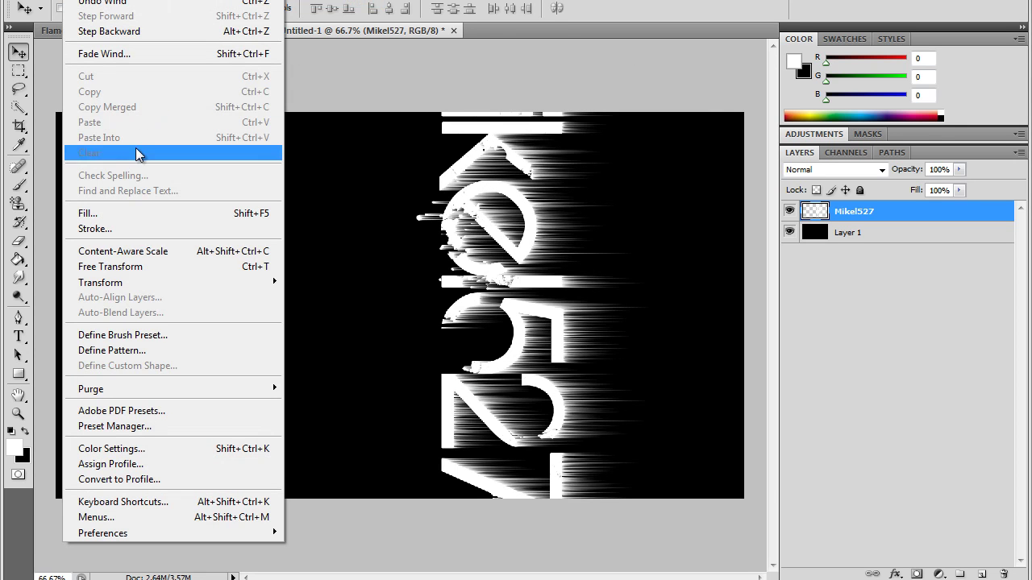
mouse_move(157, 283)
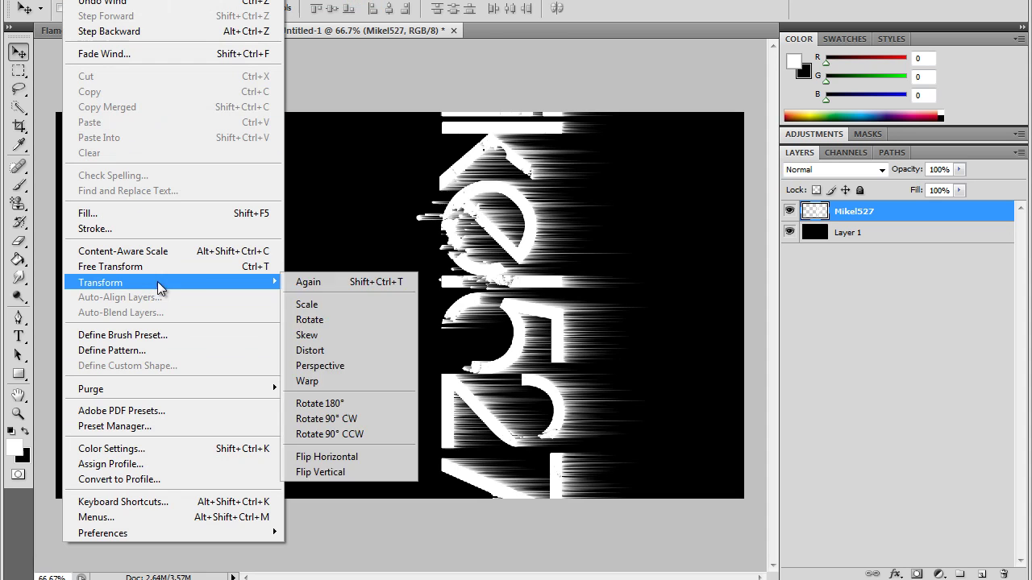
left_click(340, 419)
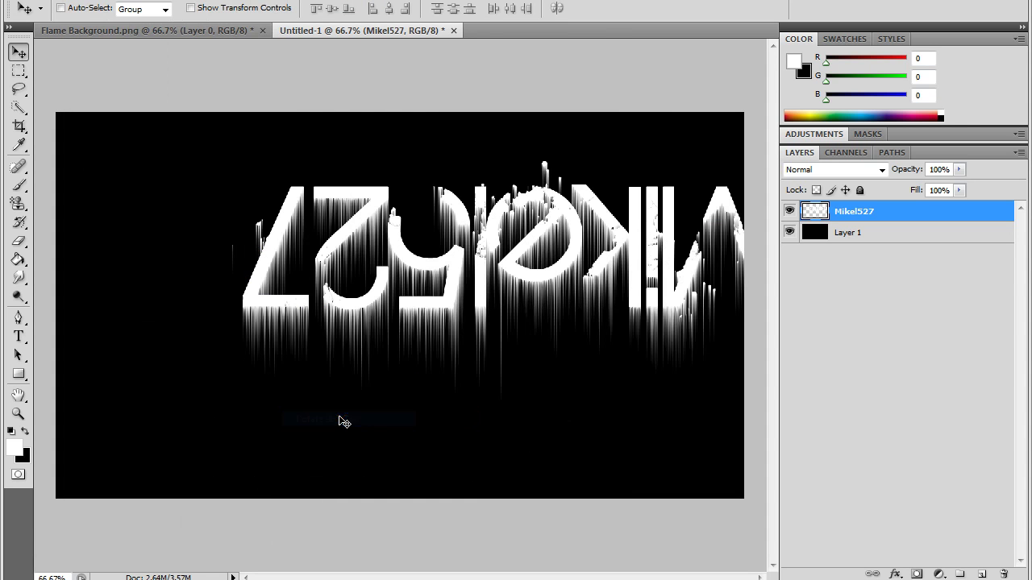
left_click(65, 1)
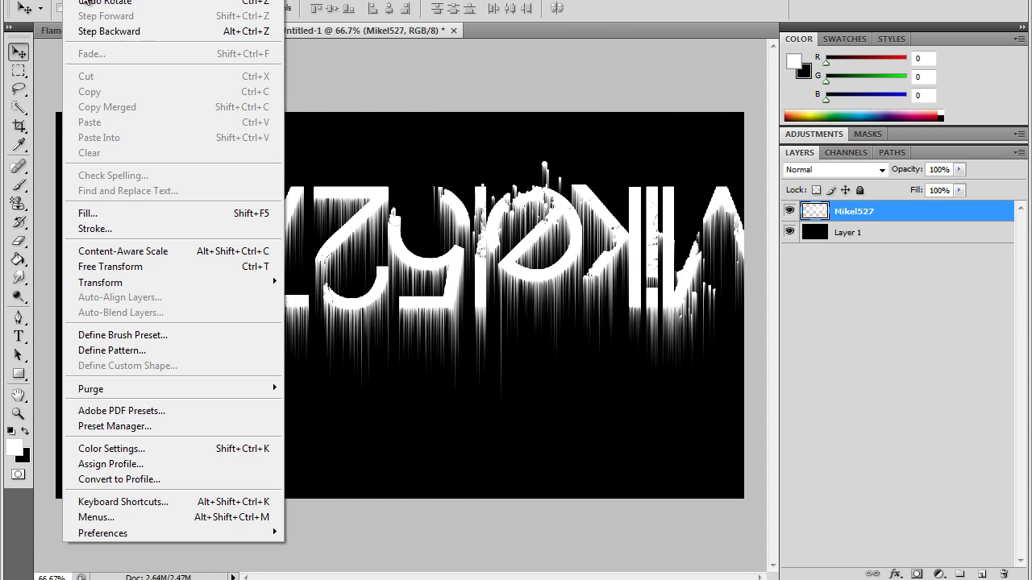
left_click(105, 2)
- Rotate the text 90° counterclockwise so streaks rise, then shift it left and slightly down
left_click(65, 0)
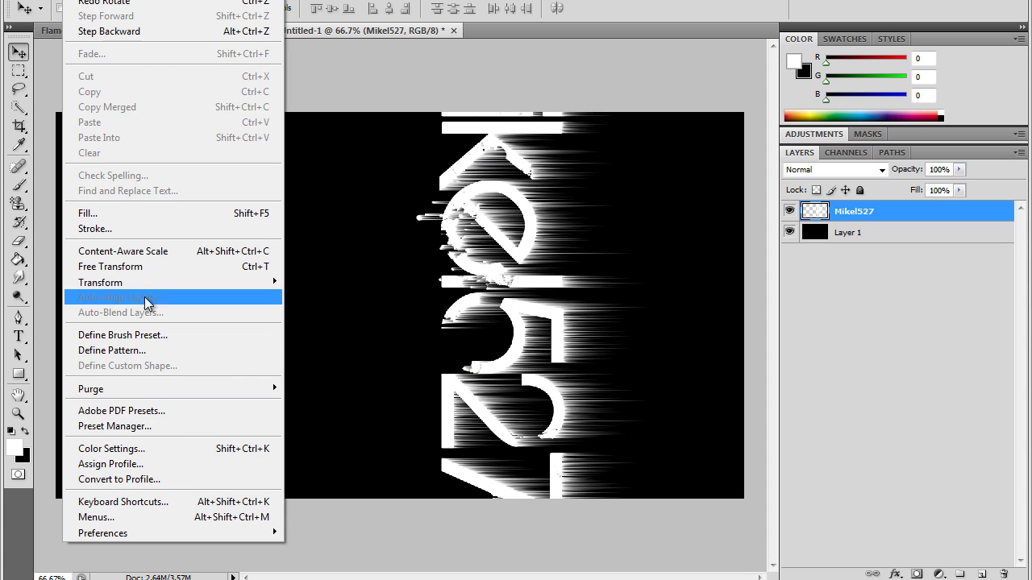
mouse_move(149, 284)
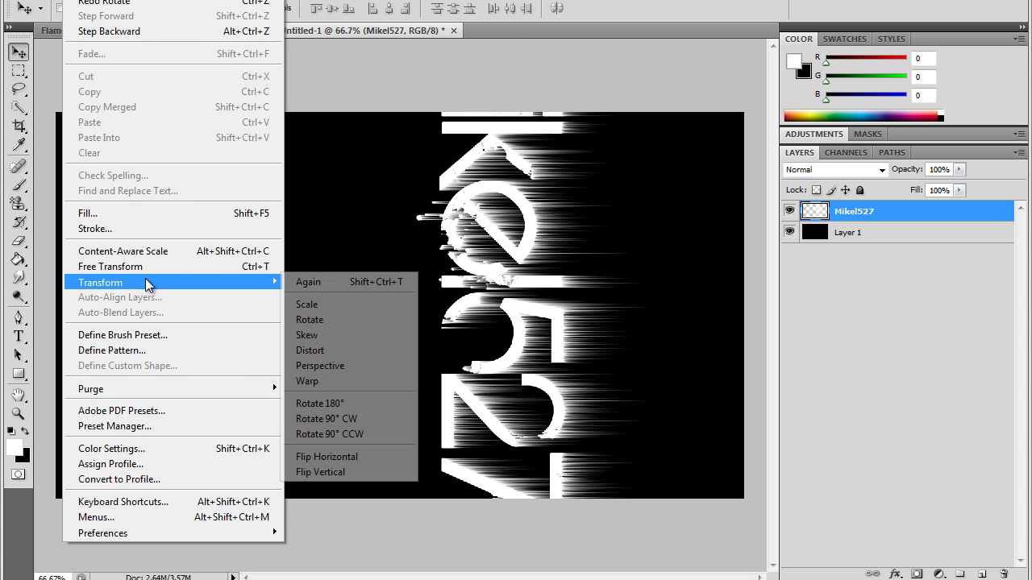
left_click(350, 435)
left_click_drag(396, 324, 342, 319)
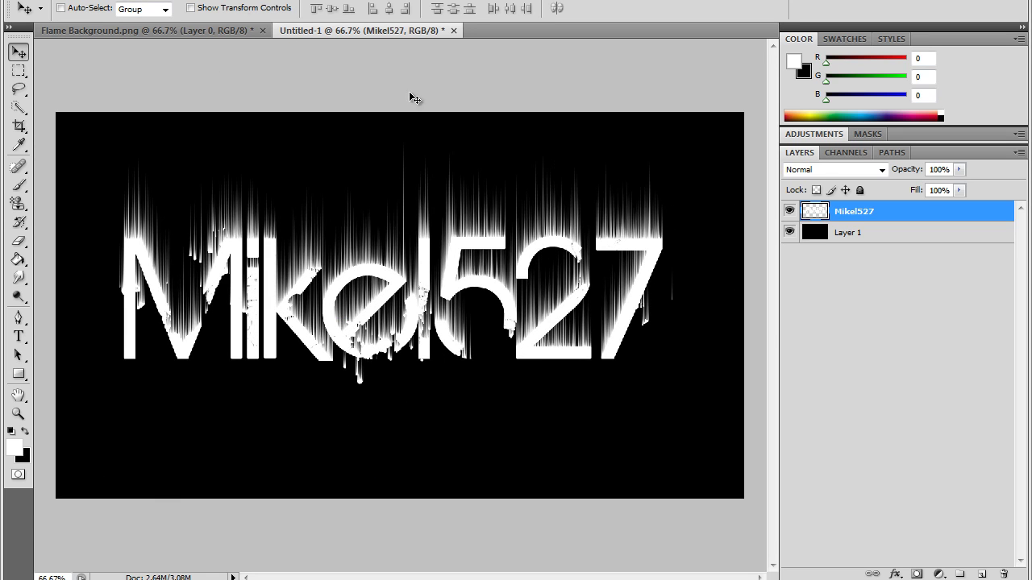
- Apply a Gaussian Blur of radius 6.5 pixels to the Mikel527 layer
left_click(238, 2)
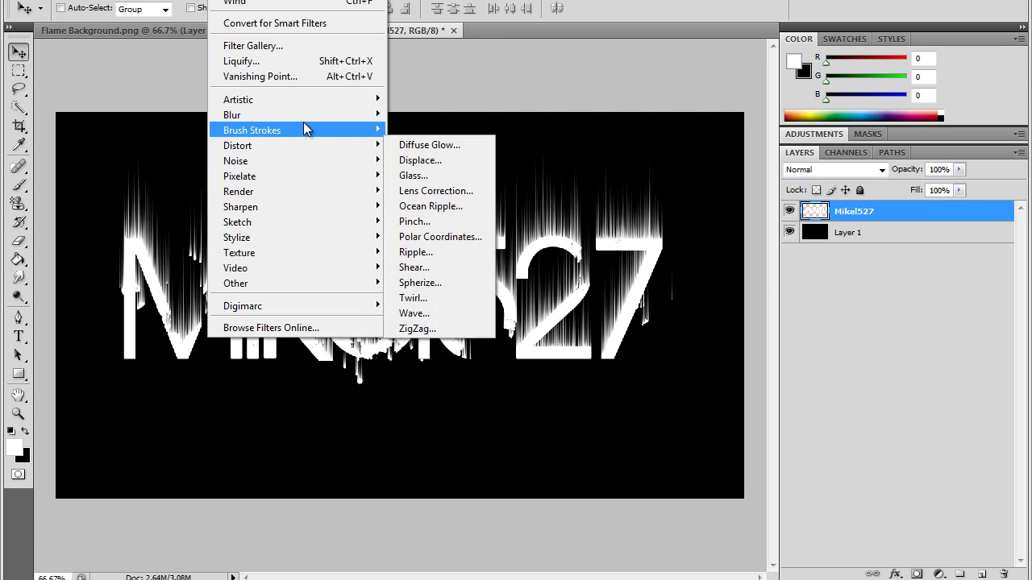
mouse_move(309, 118)
left_click(431, 175)
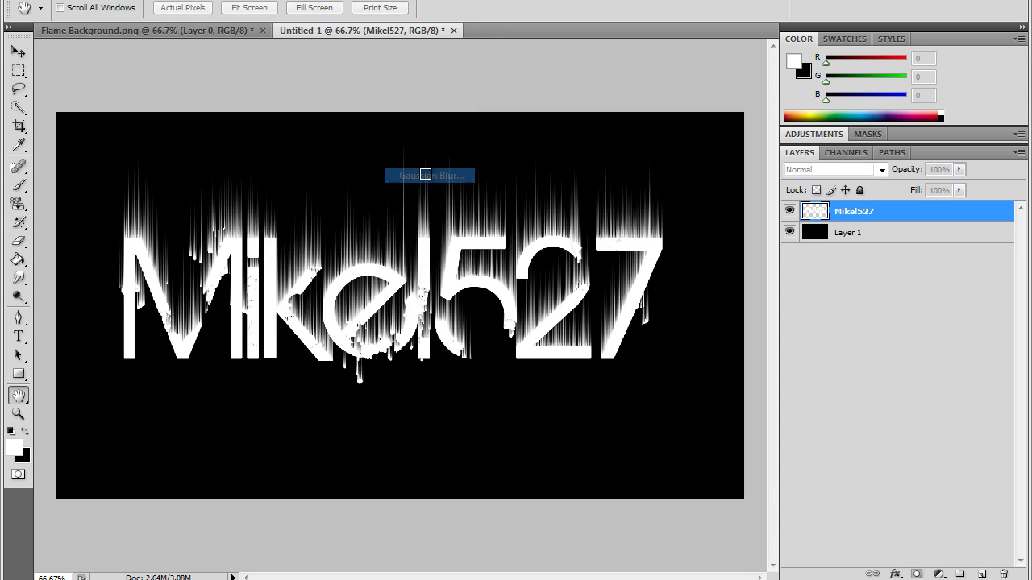
left_click(679, 125)
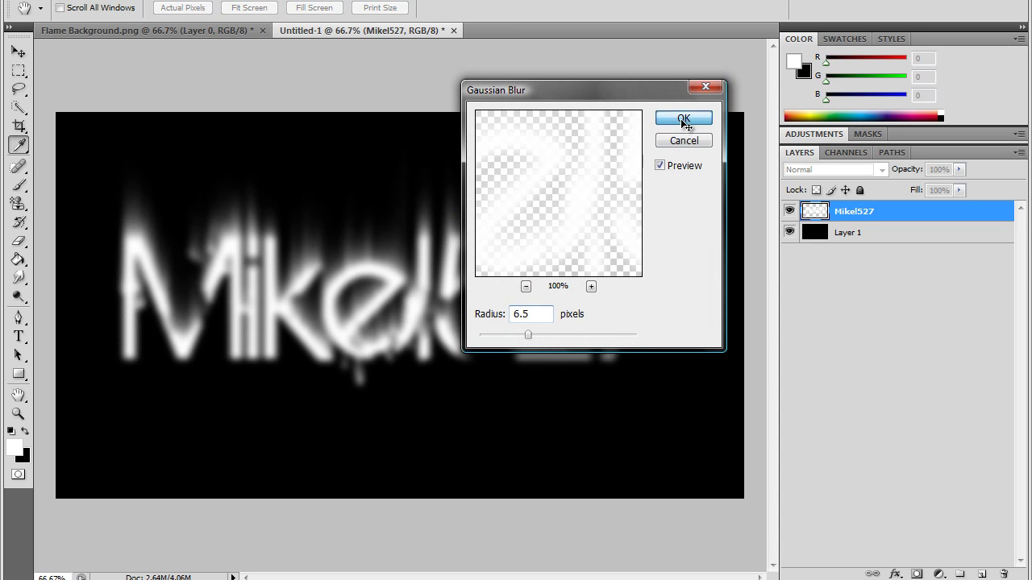
- Add Layer 2 and fill it with Apply Image using the merged image
left_click(980, 574)
left_click(77, 1)
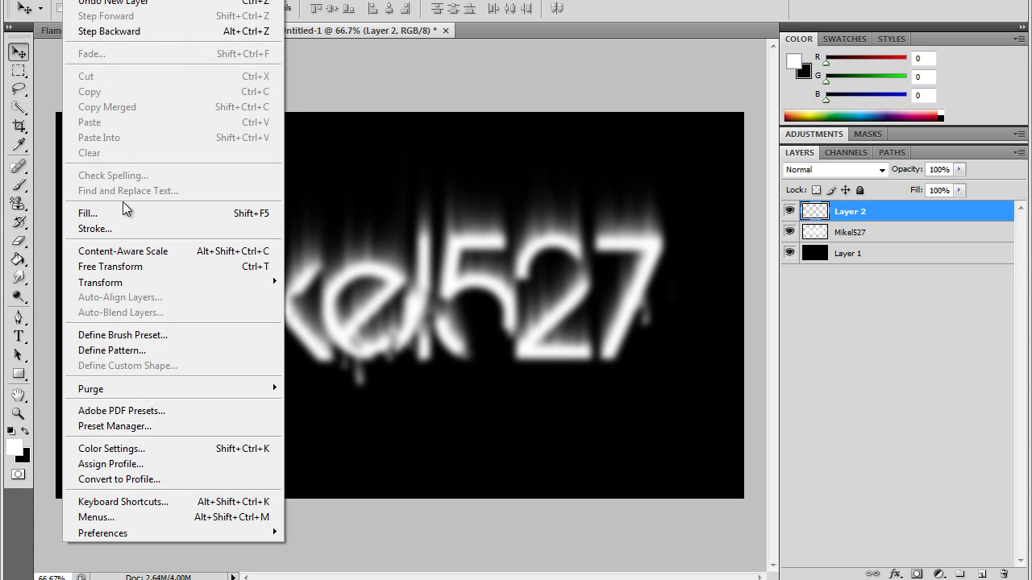
mouse_move(150, 286)
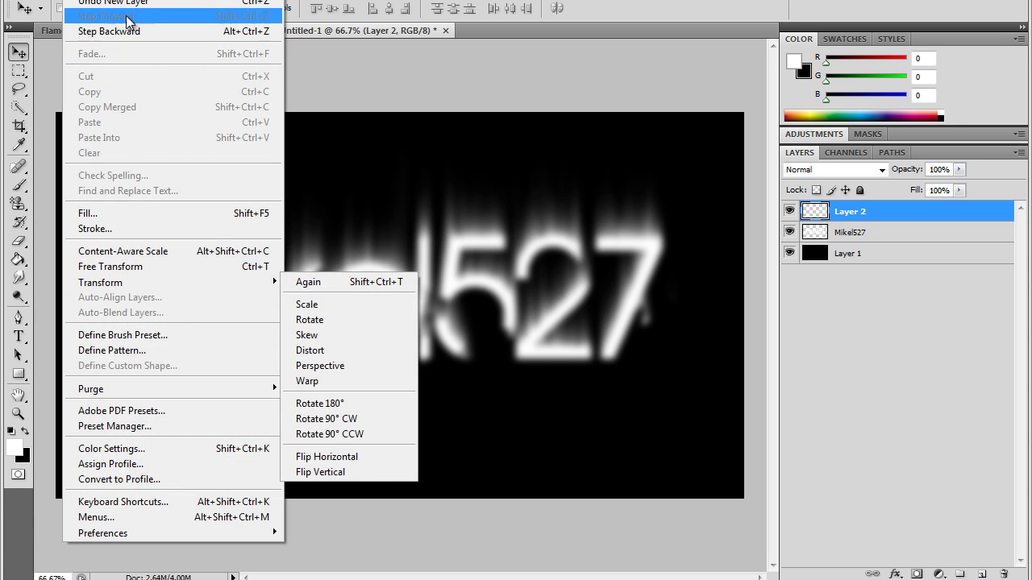
mouse_move(109, 2)
left_click(174, 212)
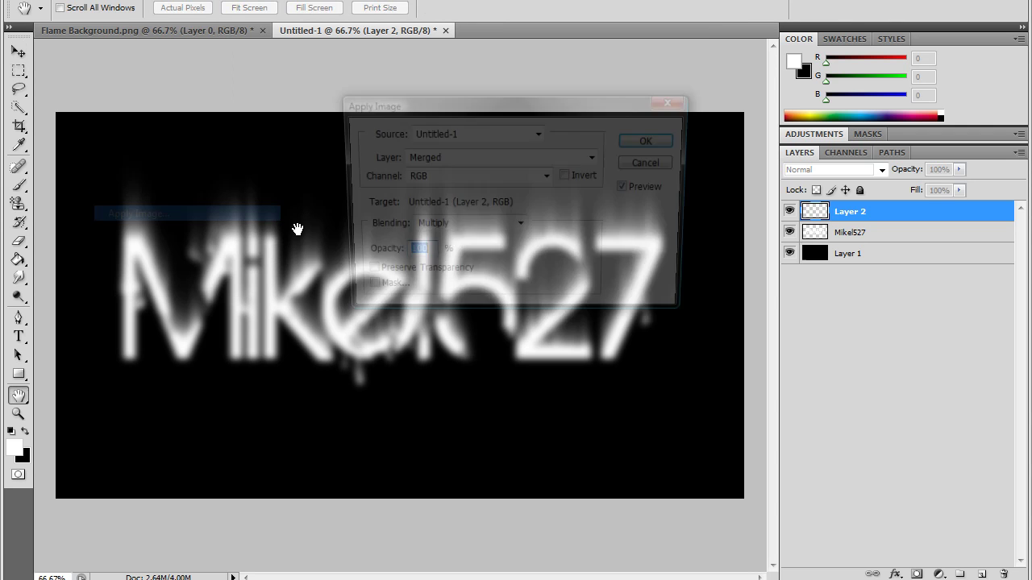
left_click(655, 139)
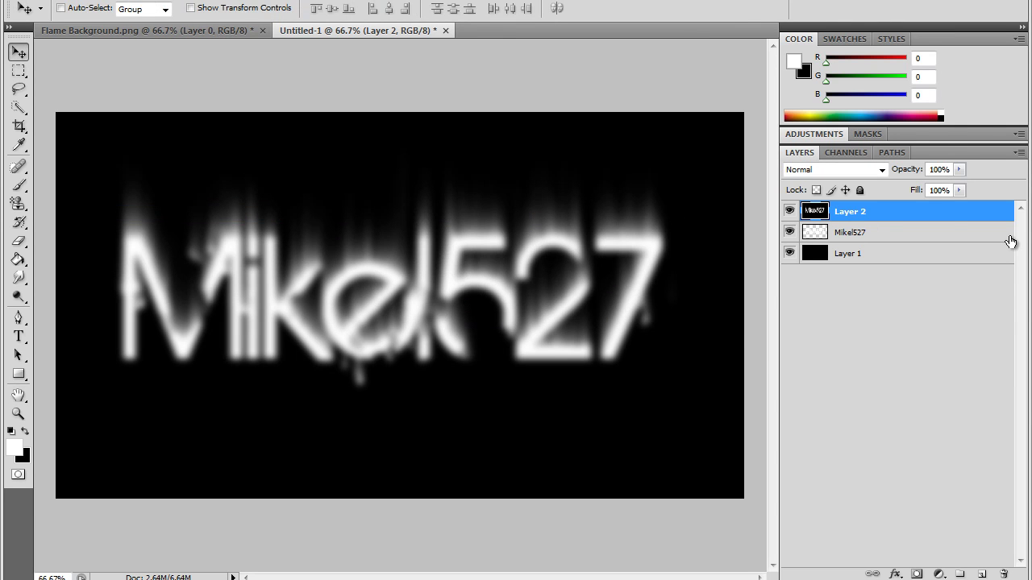
- Colorize Layer 2 via Hue/Saturation with hue 18 and saturation 10
key("ctrl+u")
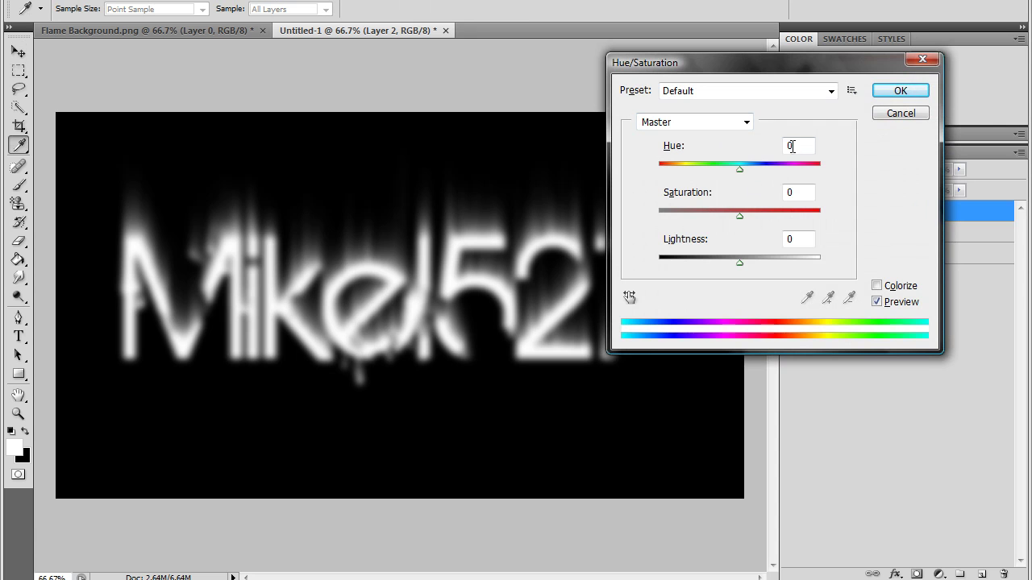
left_click(896, 289)
left_click(794, 146)
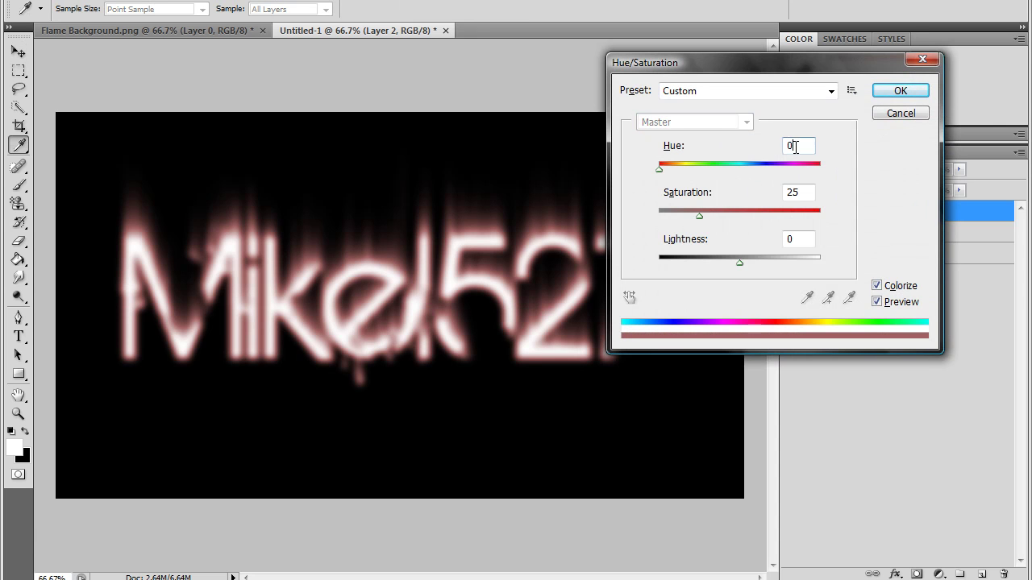
type("18")
left_click_drag(799, 192, 793, 194)
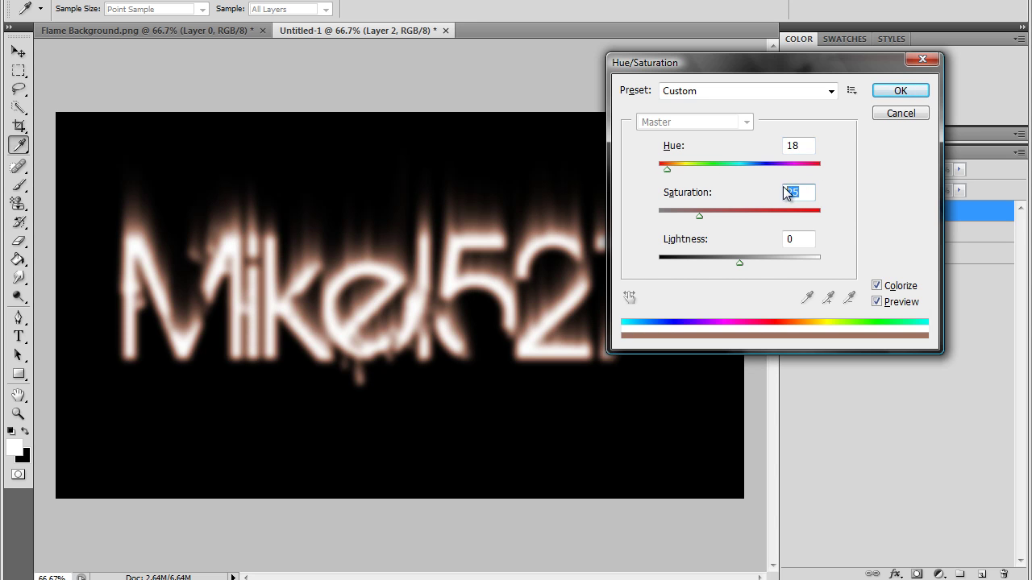
type("10")
left_click(899, 90)
key("v")
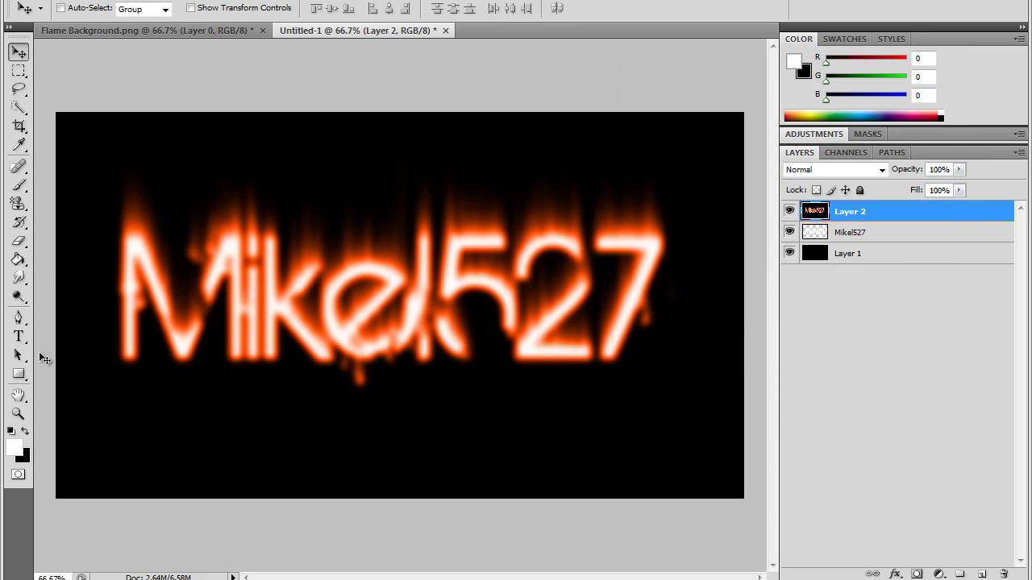
- Type white 'Mikel527' in a paragraph box and drag it over the orange glow
left_click(19, 337)
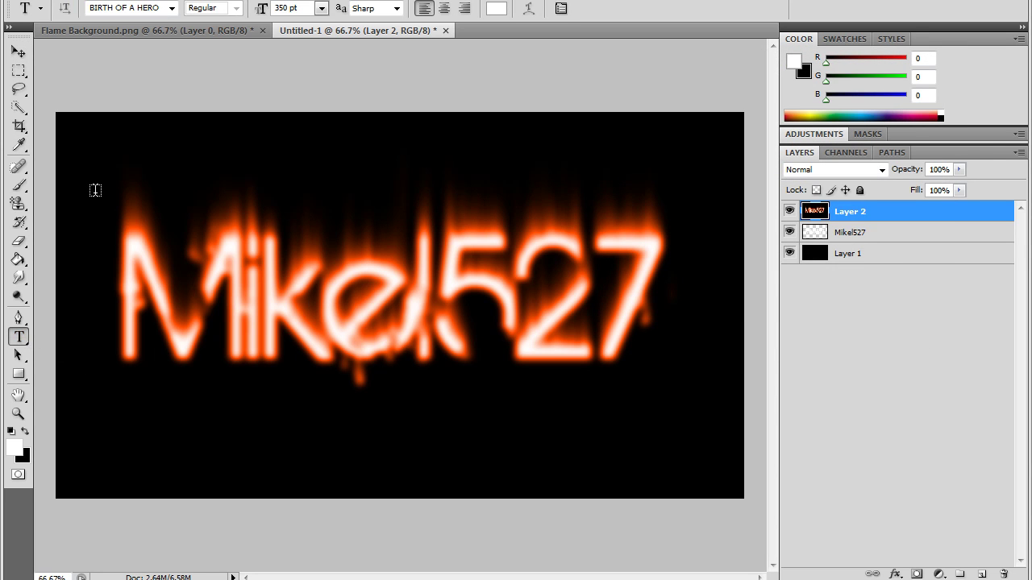
left_click_drag(95, 192, 733, 434)
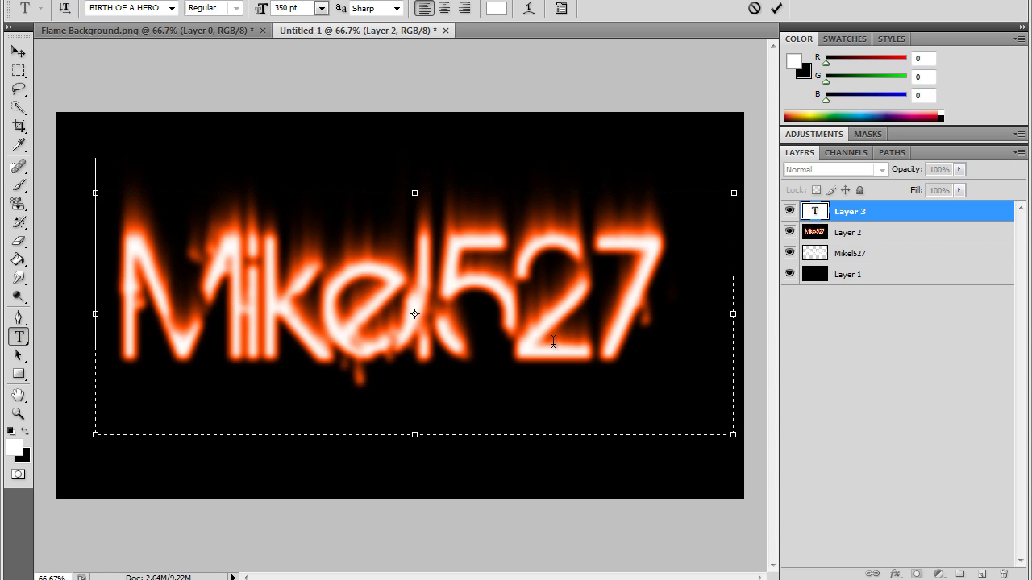
type("Mikel527")
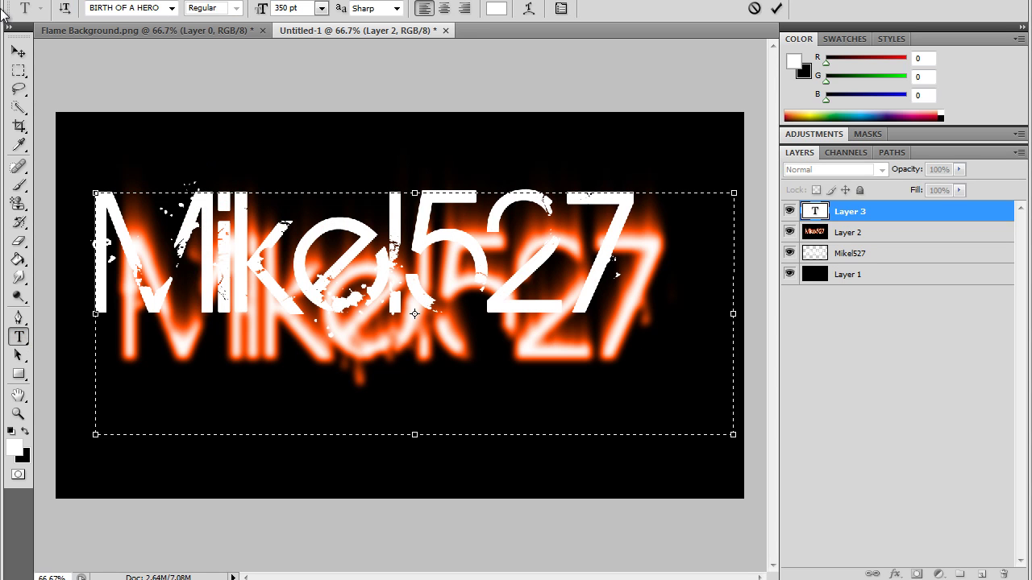
left_click(18, 52)
left_click_drag(315, 262, 343, 303)
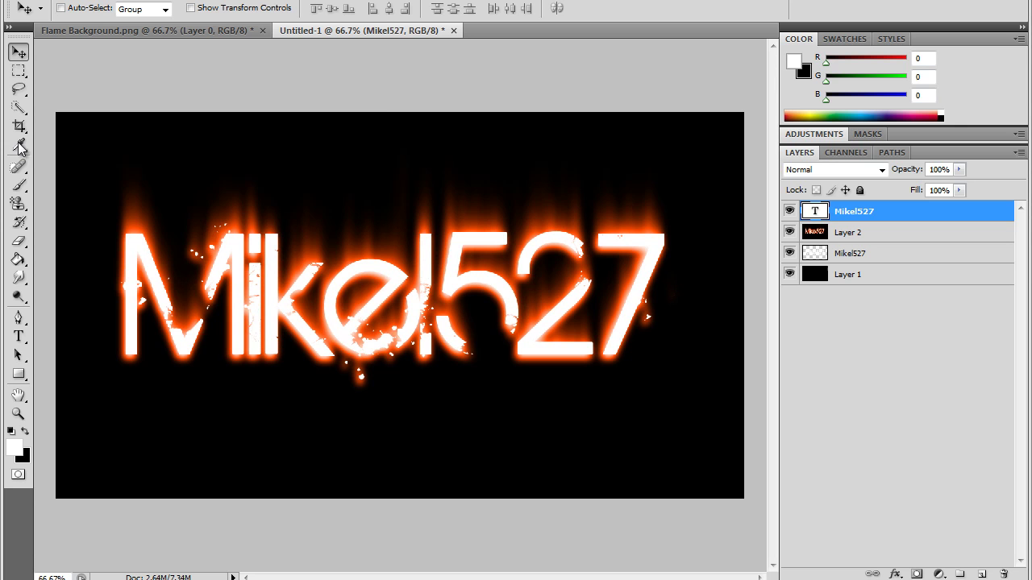
- Rasterize the white text layer and merge it down into Layer 2 with Ctrl+E
left_click(245, 1)
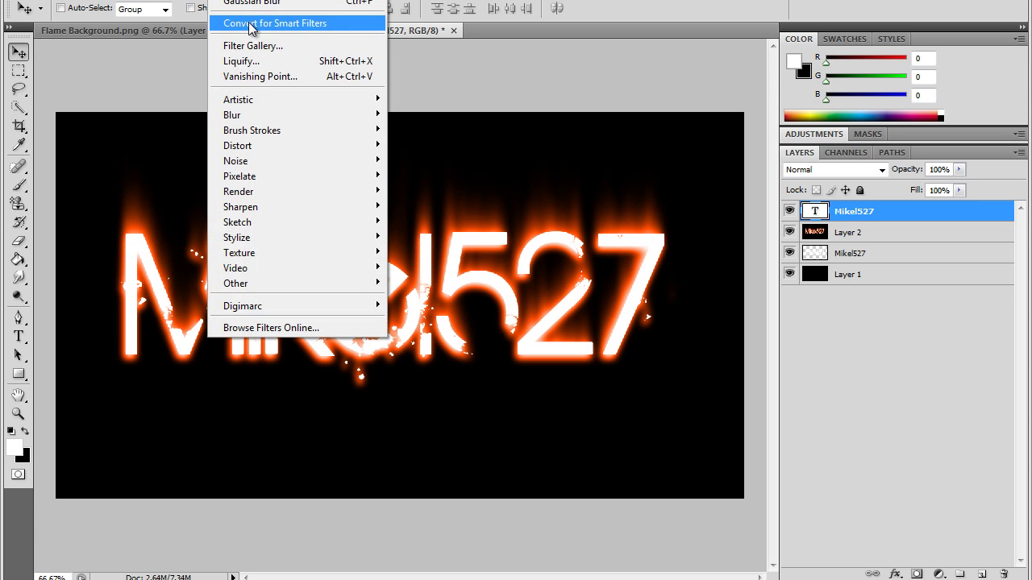
left_click(252, 61)
left_click(483, 217)
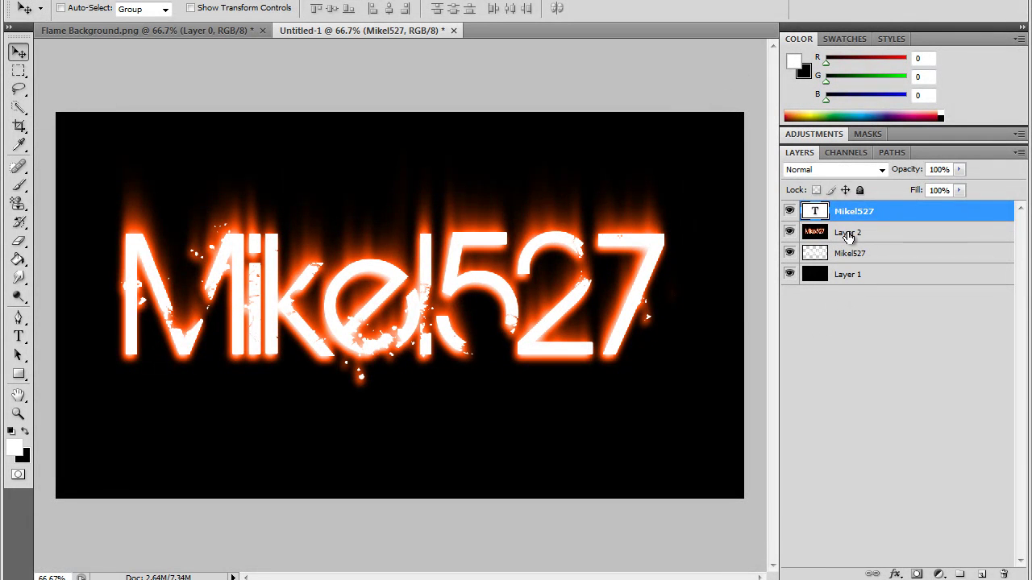
mouse_move(850, 236)
left_mouse_down()
mouse_move(854, 209)
mouse_move(857, 238)
left_mouse_up()
left_click(854, 211)
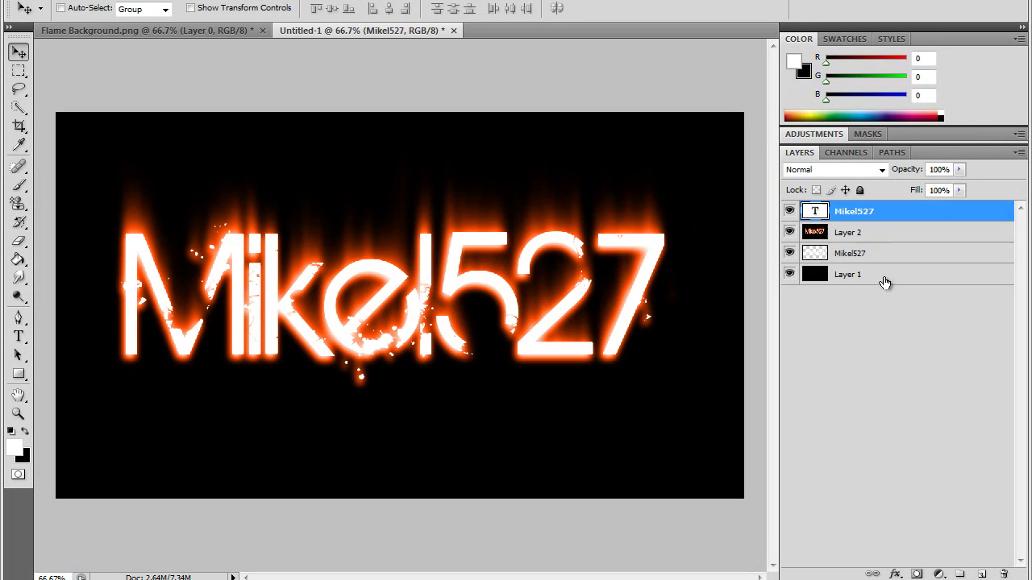
right_click(858, 213)
left_click(910, 213)
key("ctrl+e")
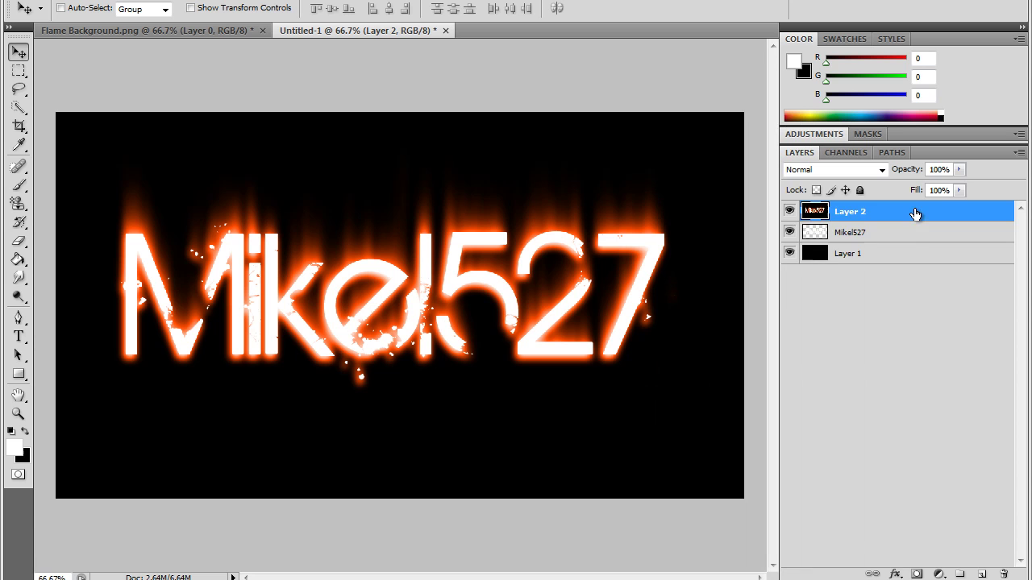
- Open the Liquify filter on the merged Layer 2
right_click(914, 212)
left_click(926, 216)
left_click(219, 2)
left_click(241, 57)
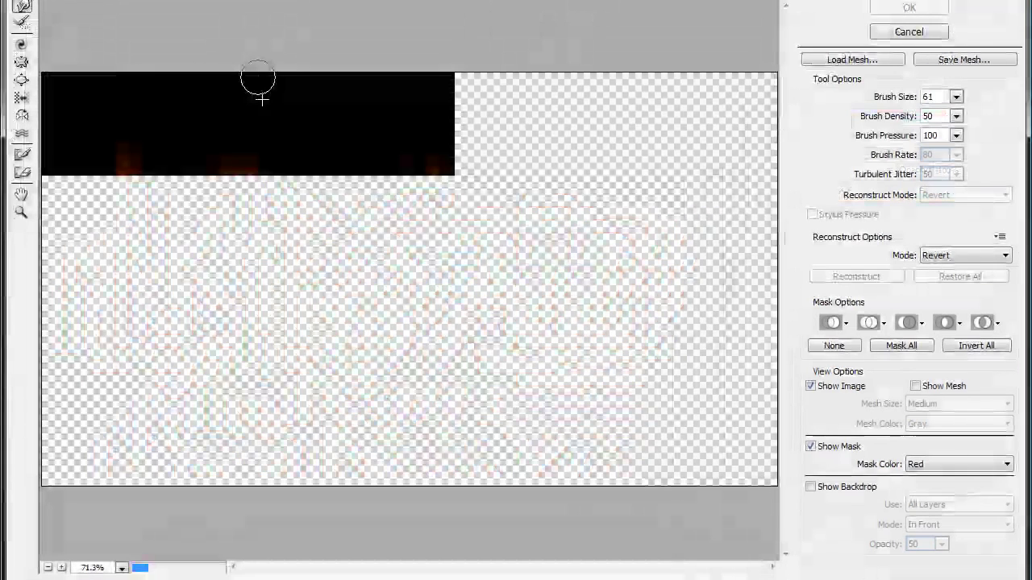
- Zoom the Liquify preview to 100% and warp flame wisps up from the M
left_click(22, 212)
left_click(108, 209)
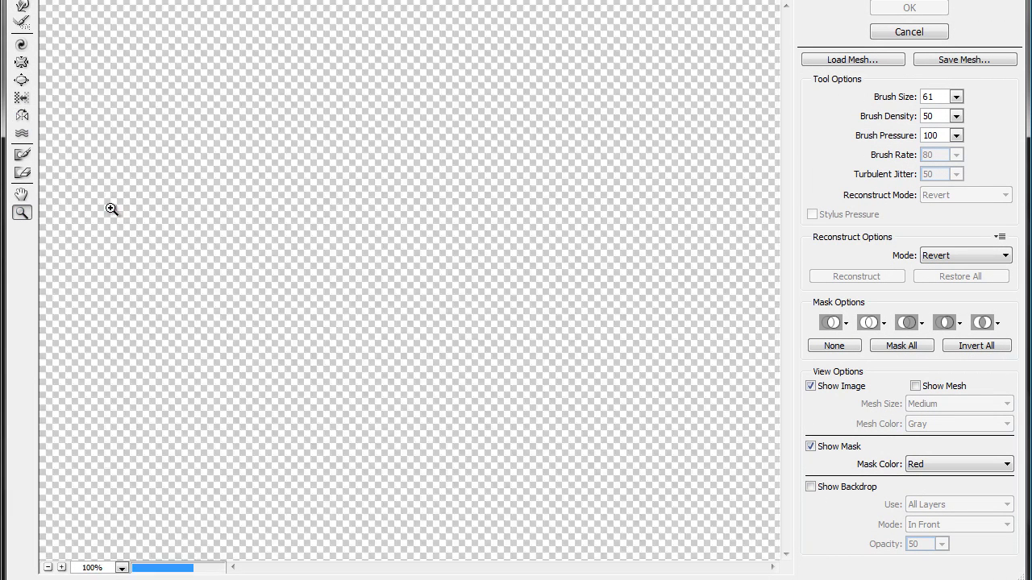
left_click(22, 6)
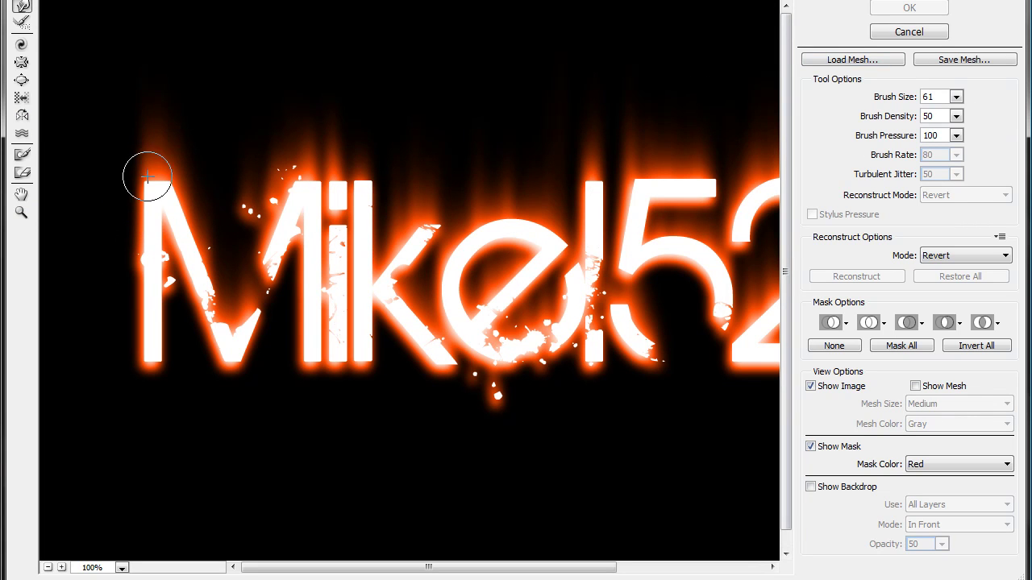
left_click_drag(144, 173, 121, 77)
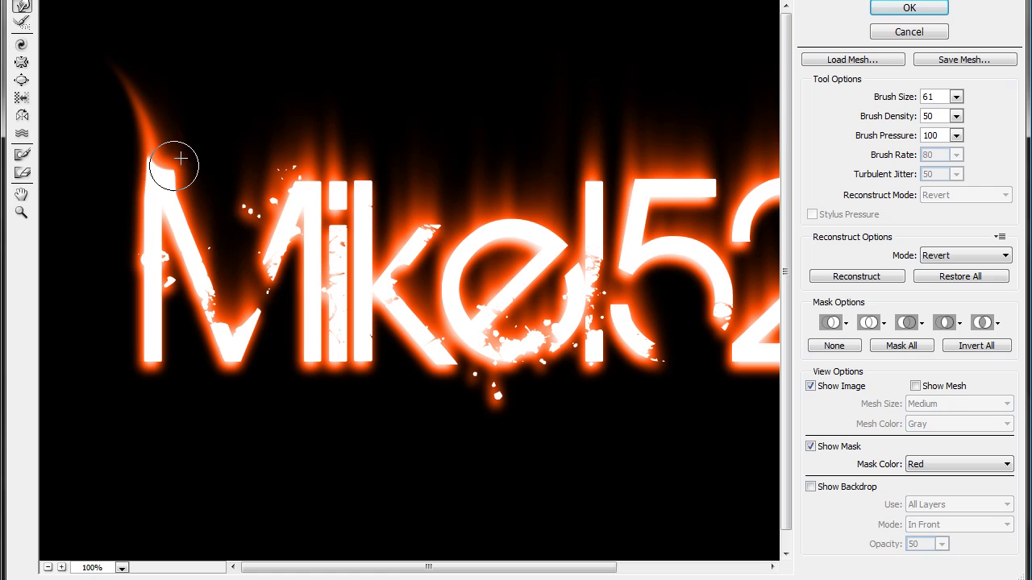
left_click_drag(172, 162, 154, 97)
left_click_drag(161, 156, 171, 105)
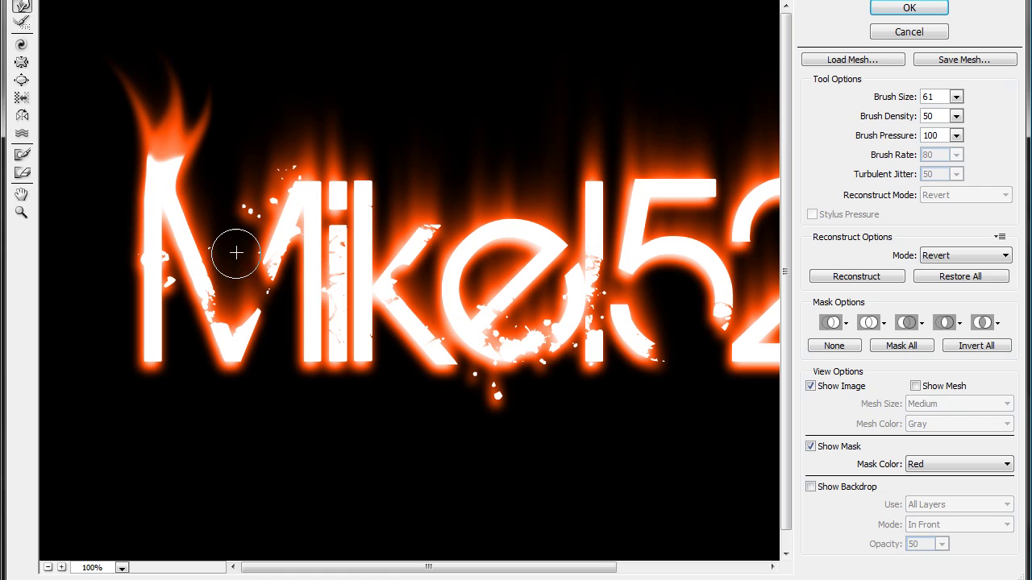
left_click_drag(288, 172, 226, 73)
left_click_drag(322, 163, 345, 116)
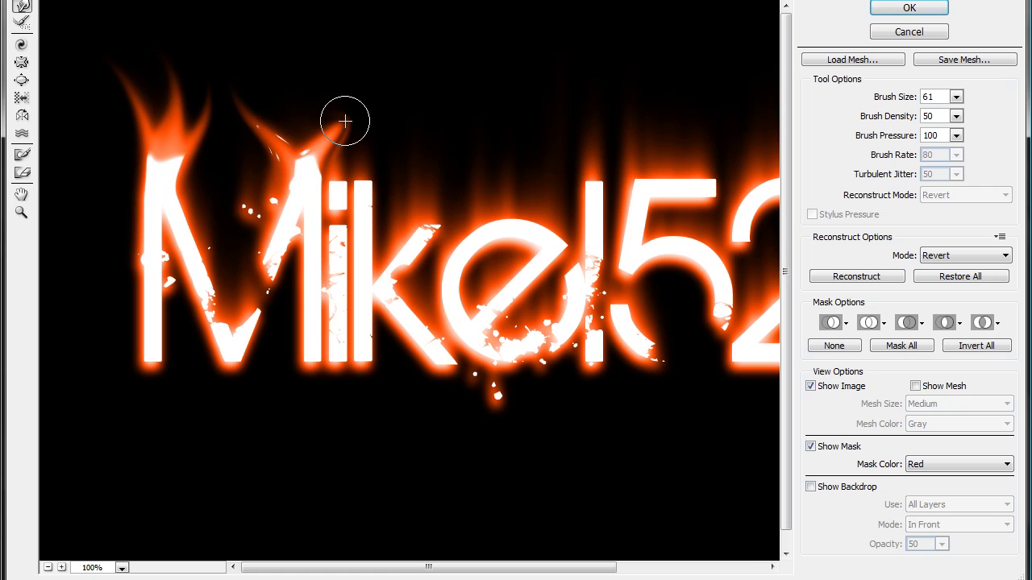
left_click_drag(295, 161, 232, 112)
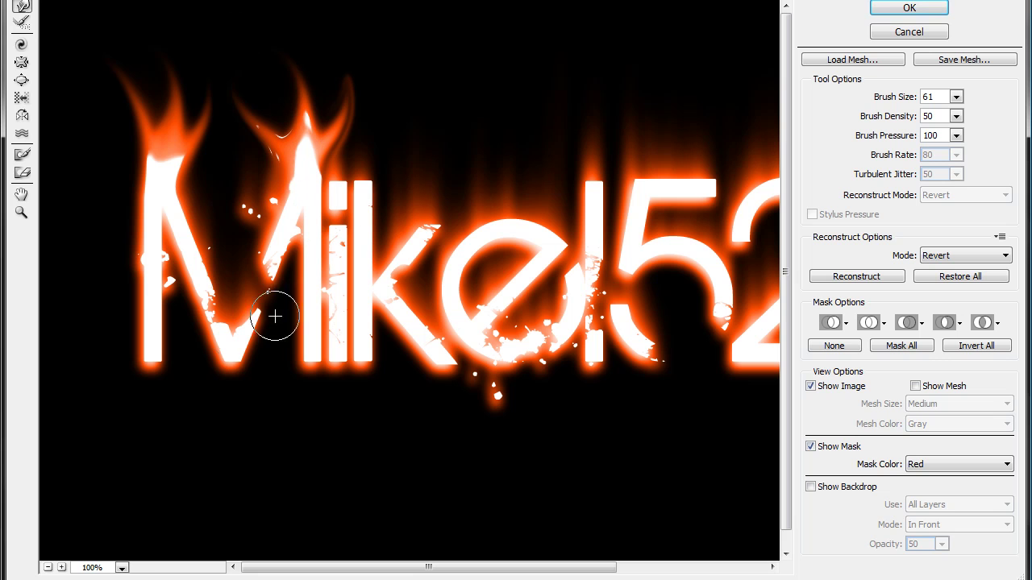
mouse_move(193, 274)
left_mouse_down()
mouse_move(208, 253)
mouse_move(211, 149)
left_mouse_up()
left_click_drag(270, 241, 237, 212)
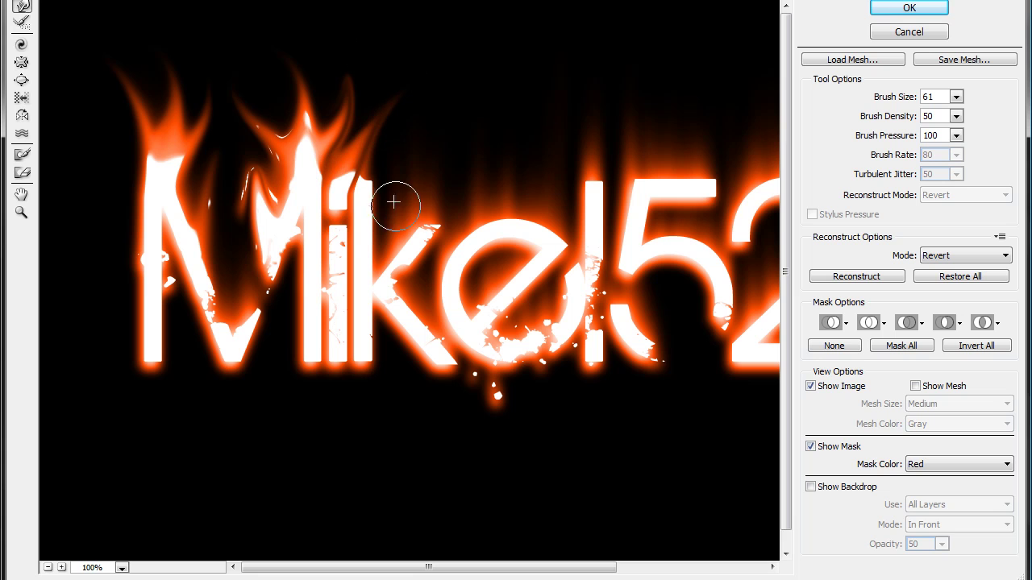
- Pull flame tongues up from the i, k, e and l, redoing the l's flame
left_click_drag(374, 219, 409, 125)
mouse_move(429, 232)
left_mouse_down()
mouse_move(460, 172)
mouse_move(456, 121)
left_mouse_up()
mouse_move(426, 338)
left_mouse_down()
mouse_move(413, 312)
mouse_move(434, 257)
mouse_move(407, 278)
left_mouse_up()
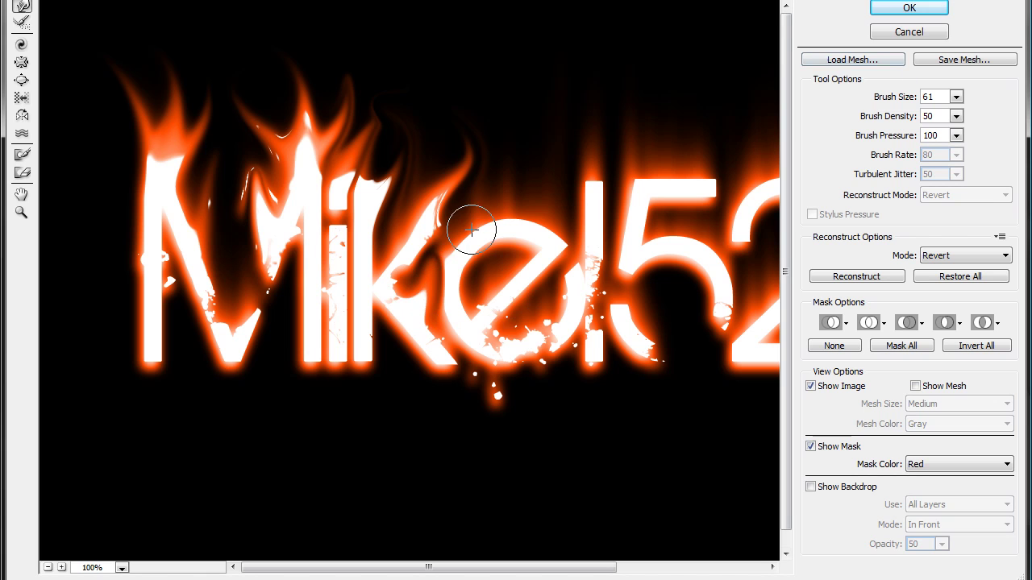
left_click_drag(472, 225, 484, 92)
mouse_move(532, 231)
left_mouse_down()
mouse_move(550, 193)
mouse_move(531, 139)
left_mouse_up()
left_click_drag(577, 233, 577, 129)
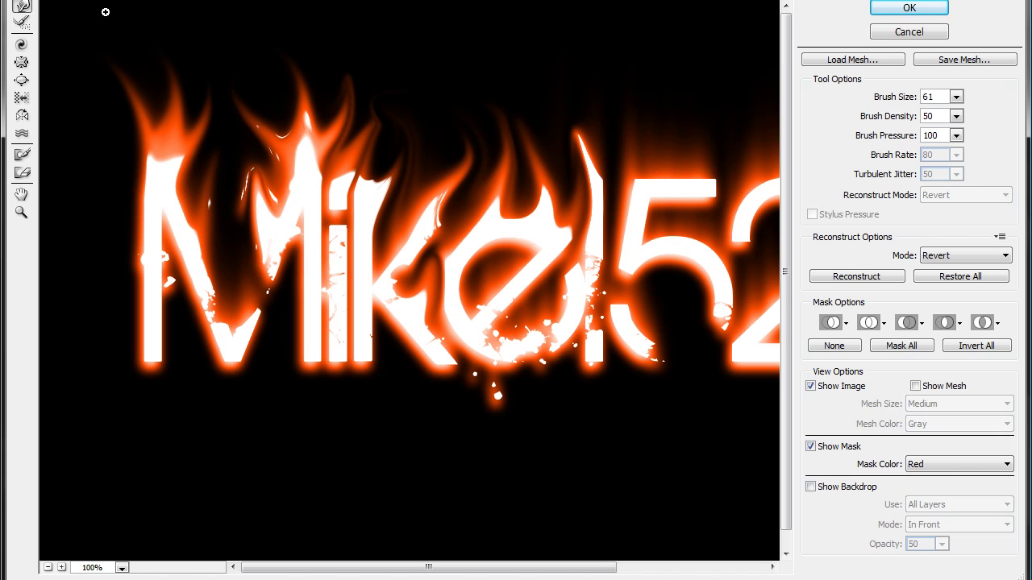
key("ctrl+alt+z")
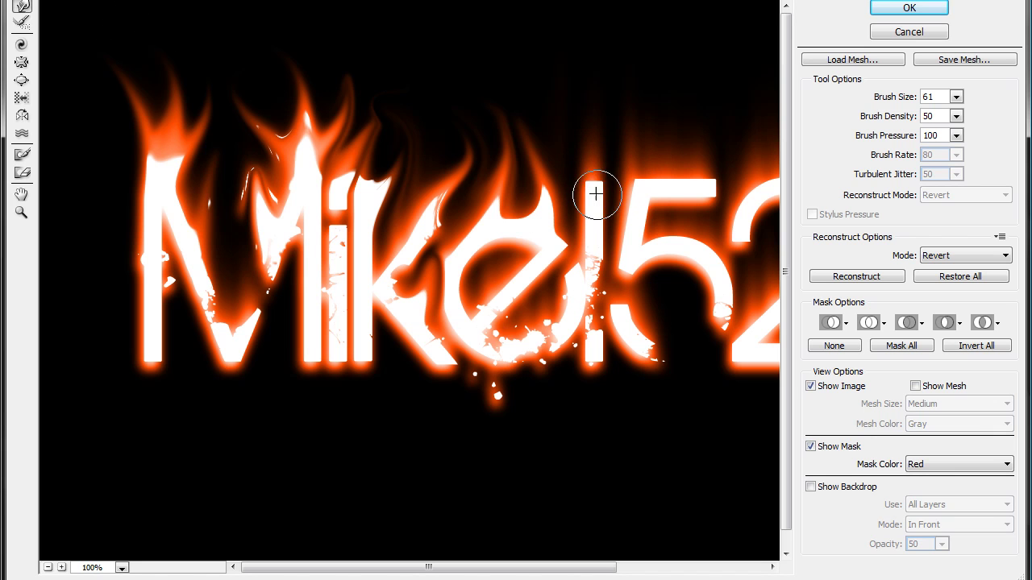
left_click_drag(595, 193, 592, 102)
- Forward Warp flame tongues up from the 5 and push darkness into its bowl
mouse_move(427, 568)
left_mouse_down()
mouse_move(533, 548)
mouse_move(565, 556)
left_mouse_up()
left_click_drag(415, 172, 468, 57)
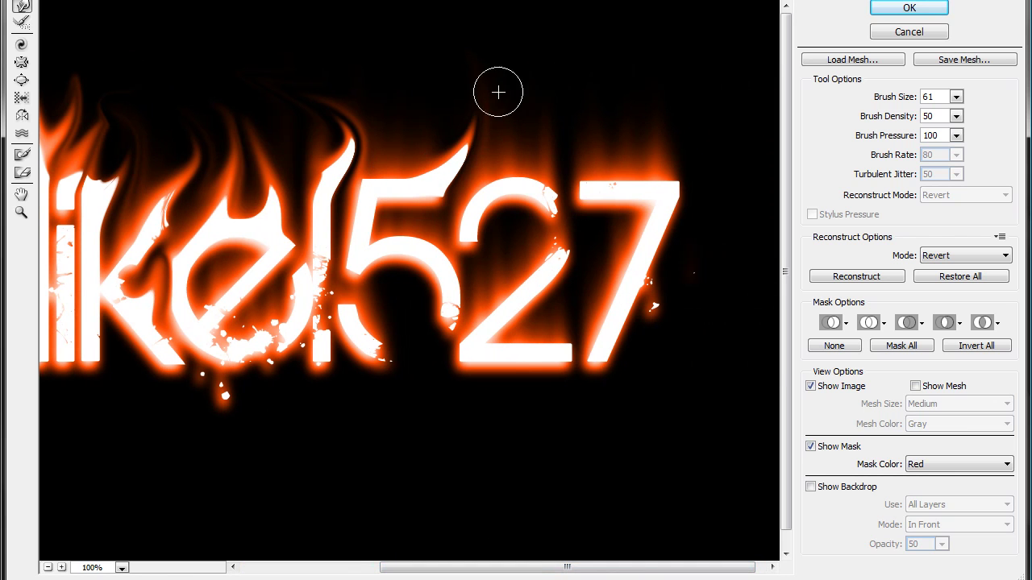
mouse_move(350, 166)
left_mouse_down()
mouse_move(373, 182)
mouse_move(438, 56)
left_mouse_up()
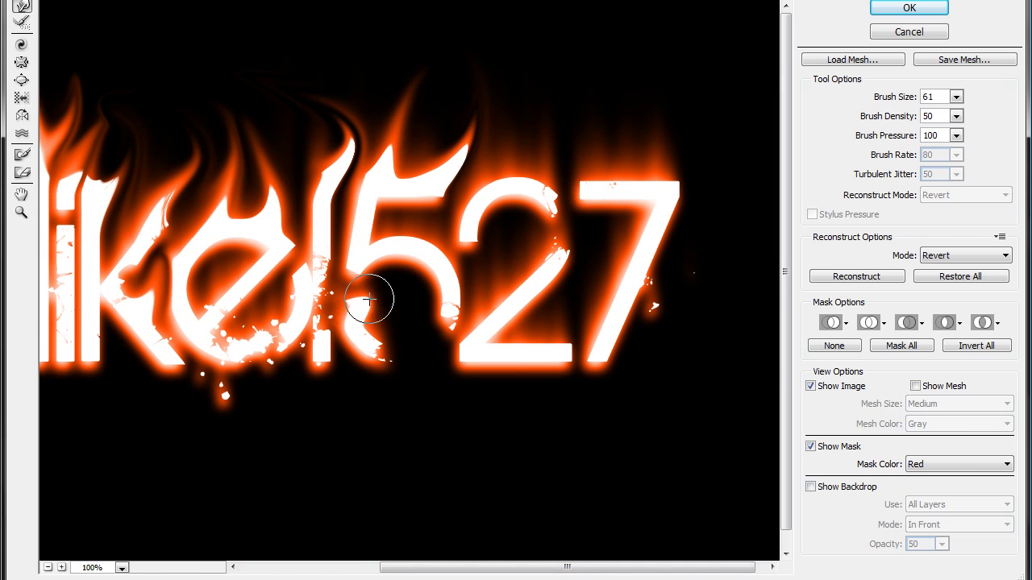
mouse_move(368, 300)
left_mouse_down()
mouse_move(385, 271)
mouse_move(408, 278)
mouse_move(390, 267)
mouse_move(385, 293)
mouse_move(396, 255)
mouse_move(473, 288)
mouse_move(392, 246)
left_mouse_up()
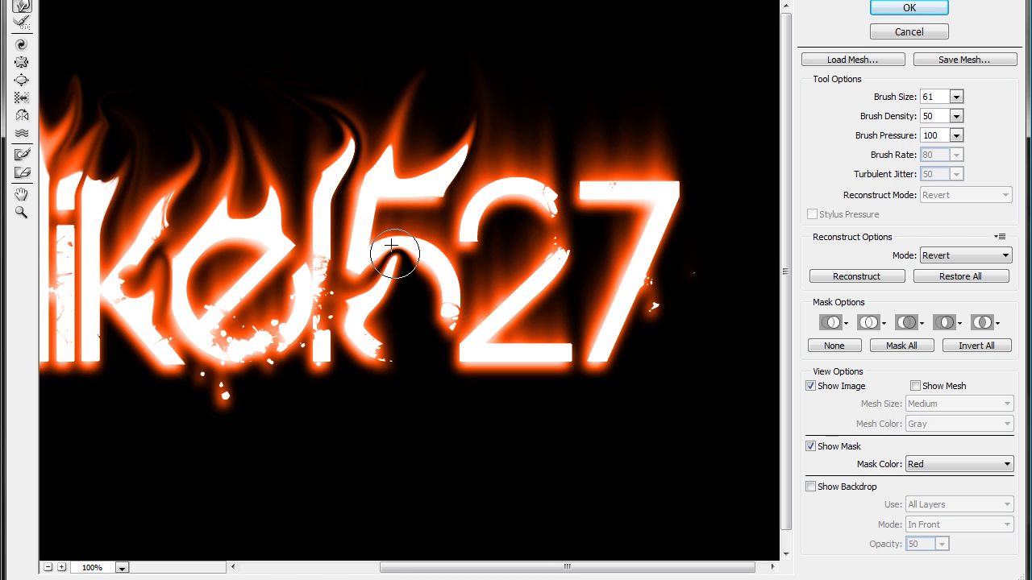
key("ctrl+alt+z")
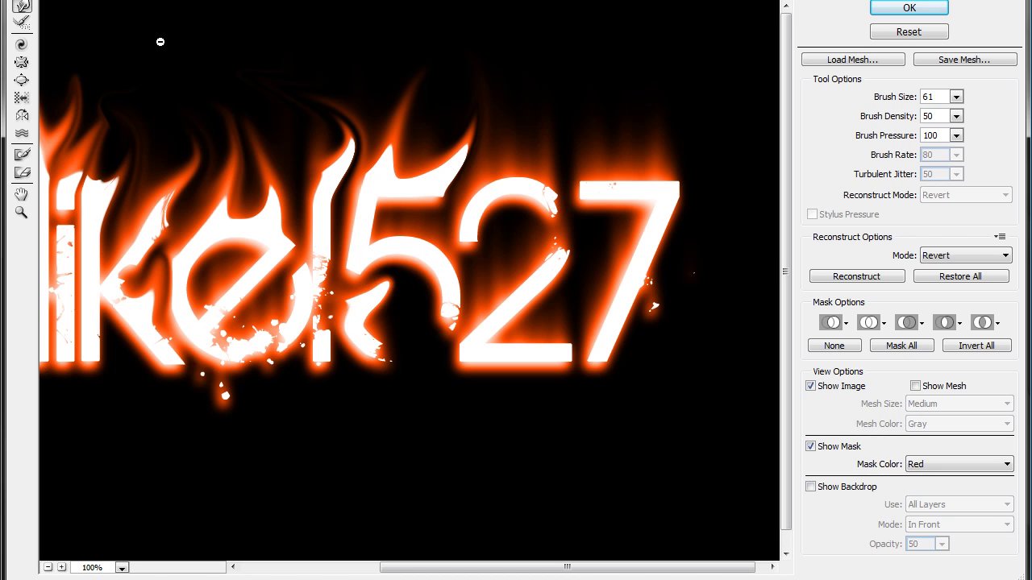
key("ctrl+shift+z")
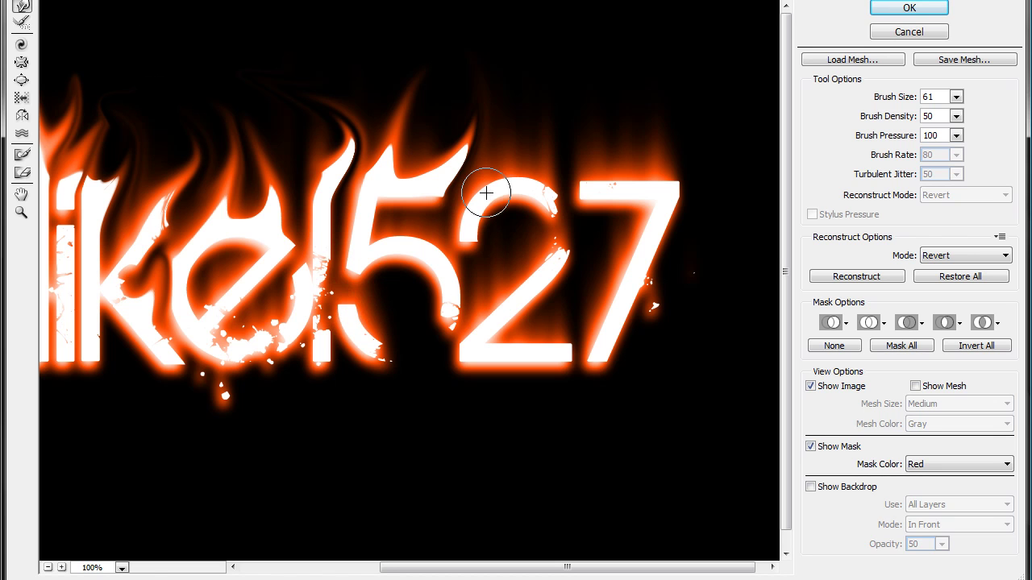
- Warp flame tongues from the tops of the 2 and 7 and the 7's diagonal, then apply Liquify
left_click_drag(527, 189, 553, 19)
left_click_drag(664, 185, 629, 73)
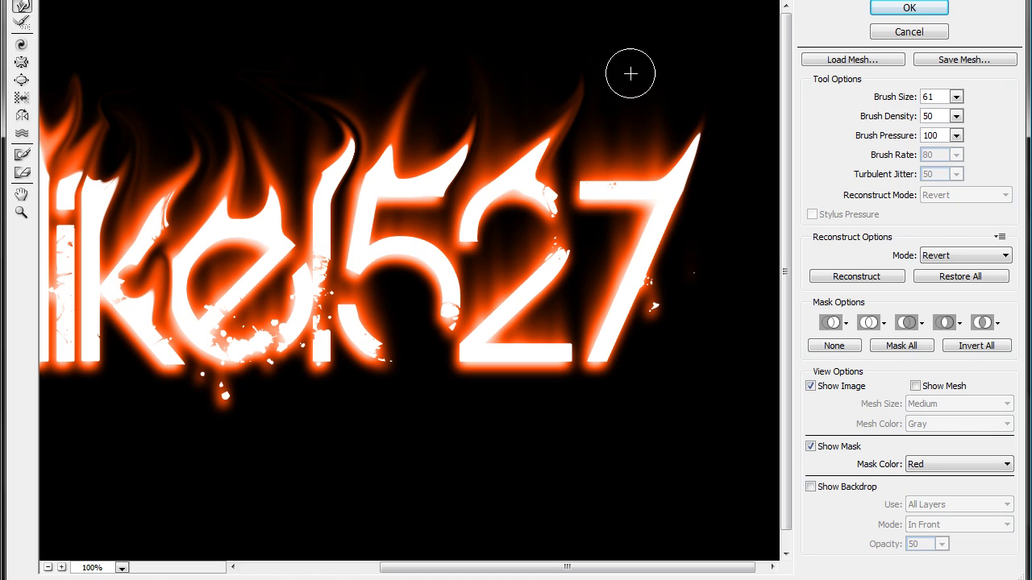
left_click_drag(594, 180, 637, 34)
mouse_move(641, 310)
left_mouse_down()
mouse_move(663, 281)
mouse_move(707, 145)
left_mouse_up()
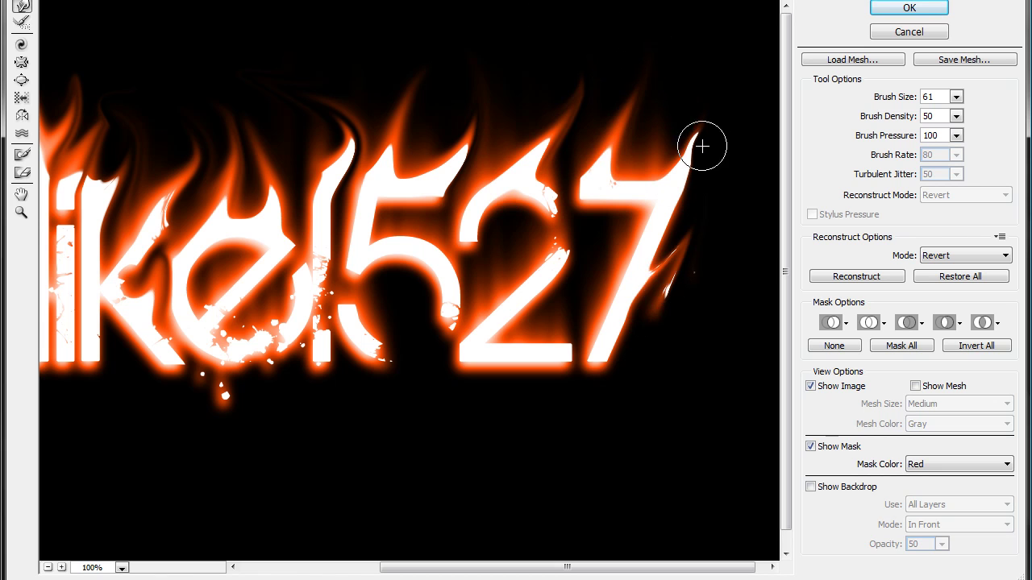
mouse_move(628, 292)
left_mouse_down()
mouse_move(688, 247)
mouse_move(710, 154)
left_mouse_up()
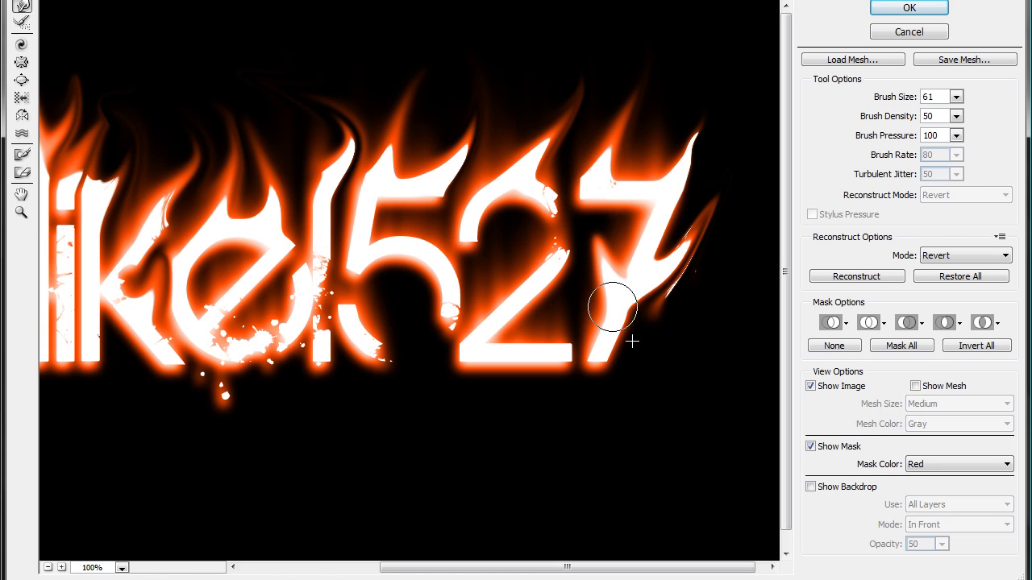
mouse_move(591, 282)
left_mouse_down()
mouse_move(684, 284)
mouse_move(588, 280)
mouse_move(660, 275)
left_mouse_up()
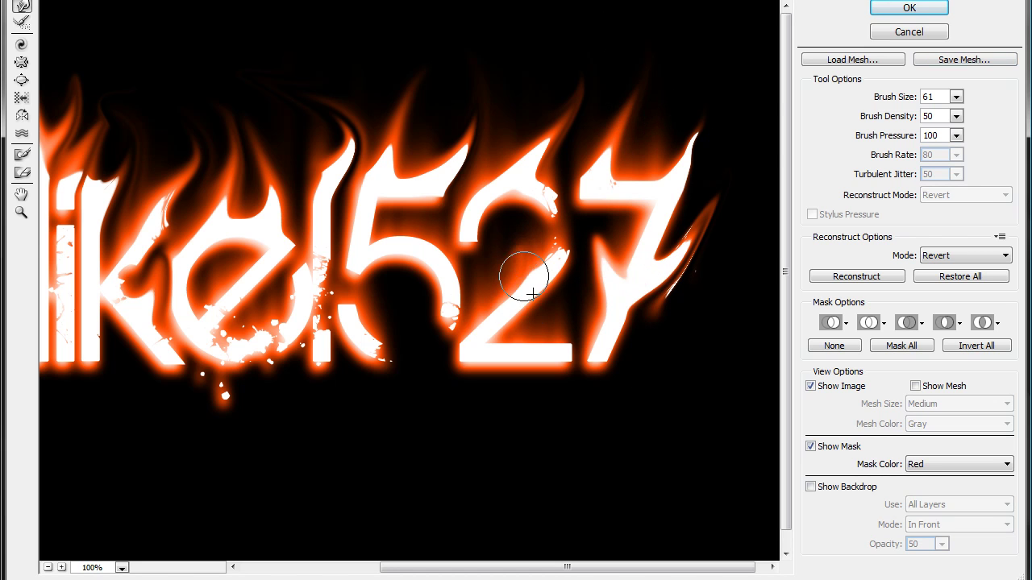
left_click(899, 13)
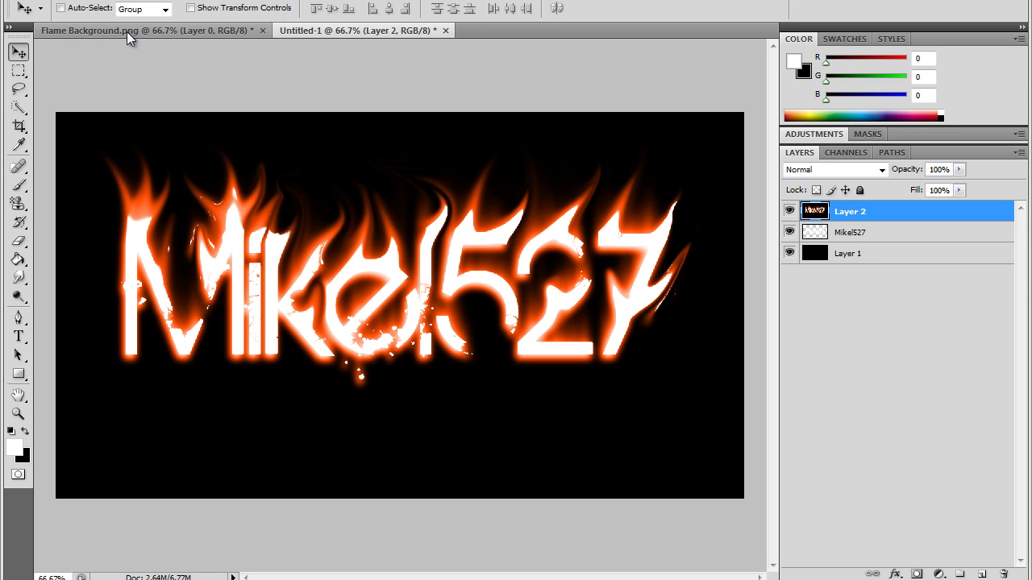
left_click(127, 31)
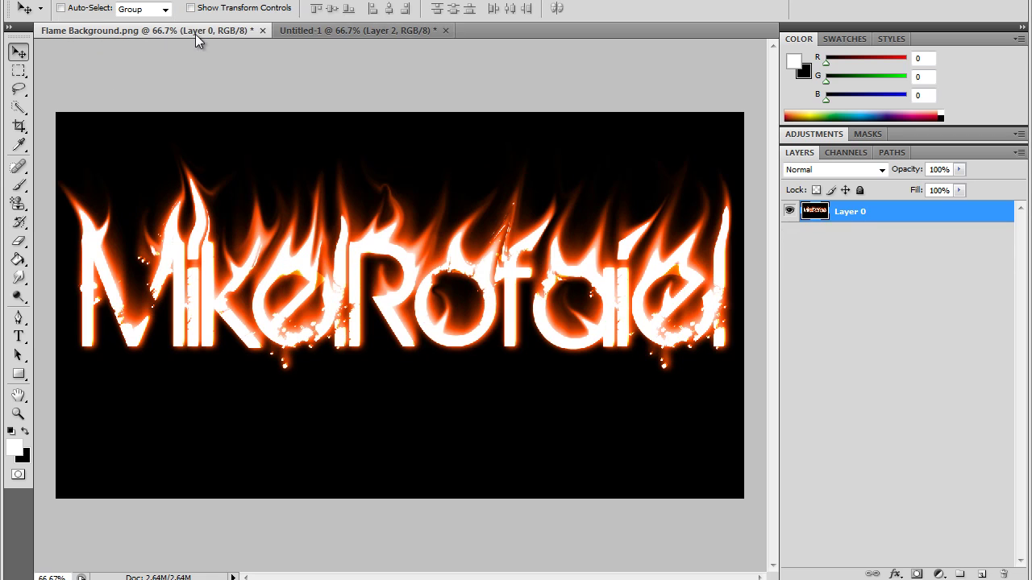
left_click(362, 26)
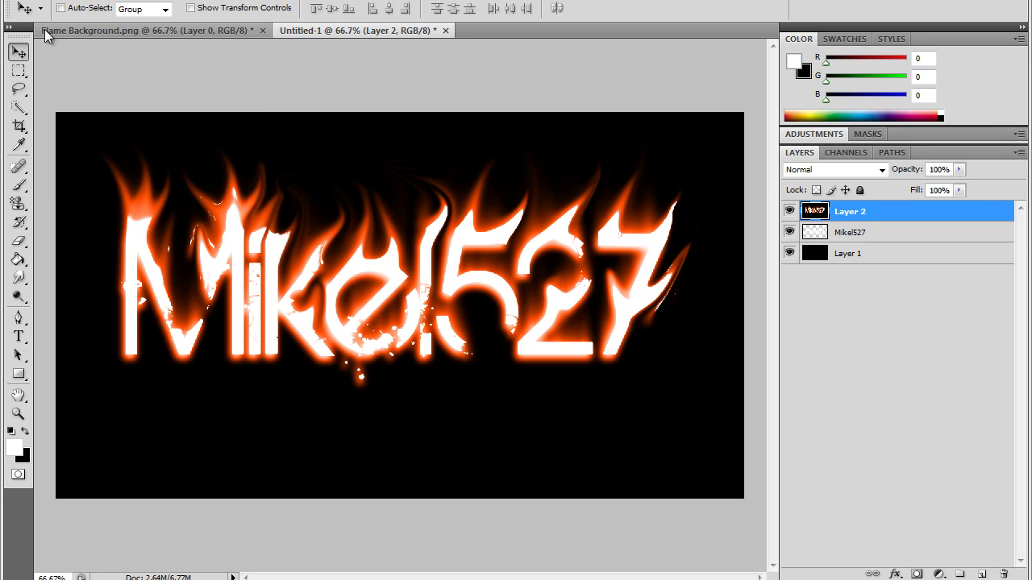
left_click(46, 1)
left_click(81, 199)
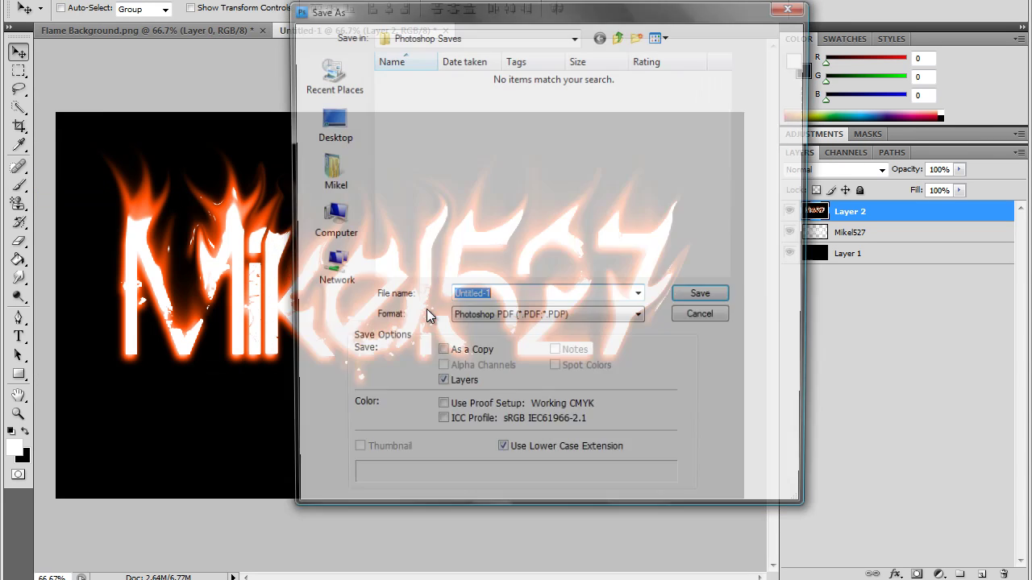
left_click(617, 319)
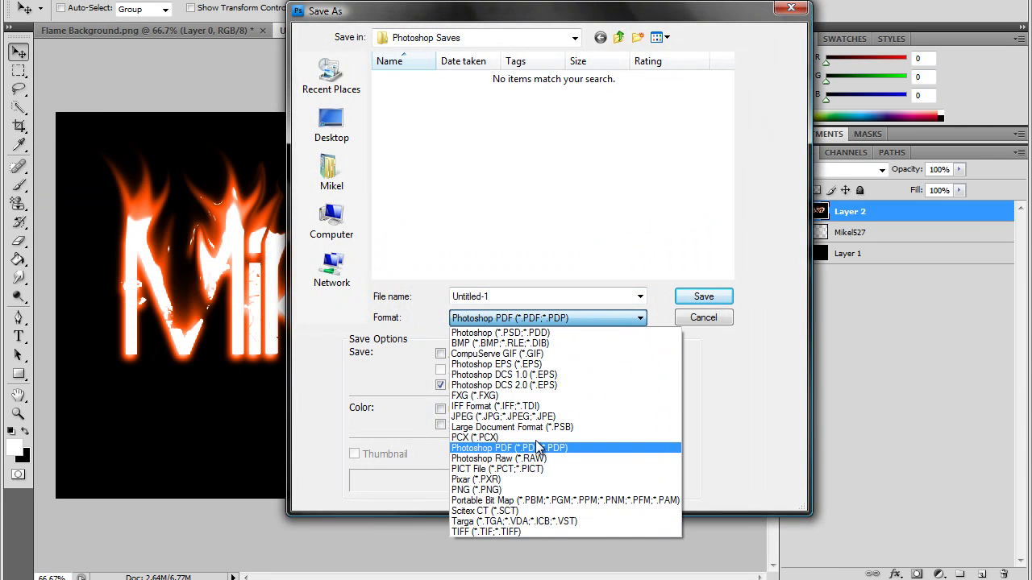
left_click(534, 490)
left_click(520, 297)
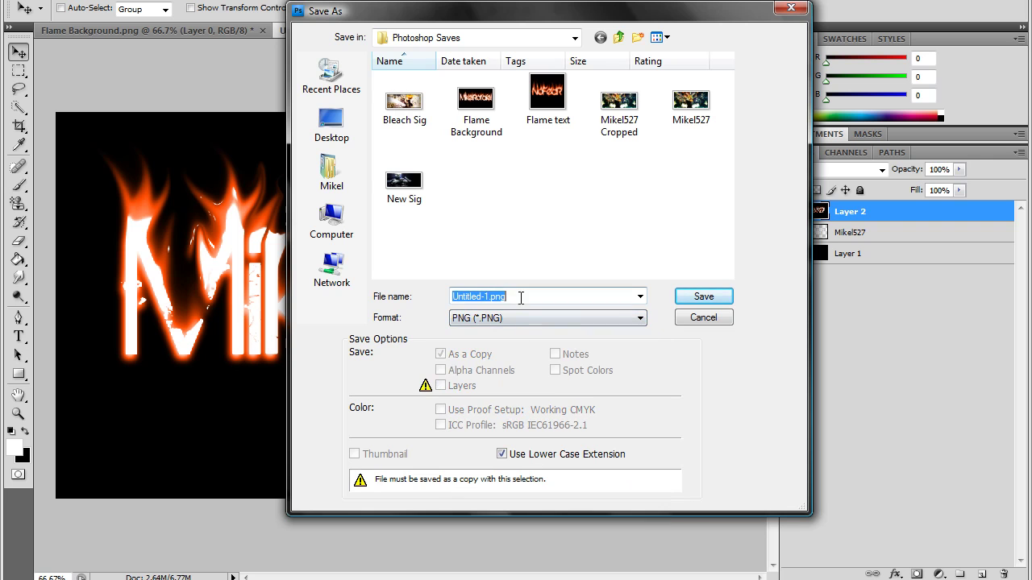
type("Flame")
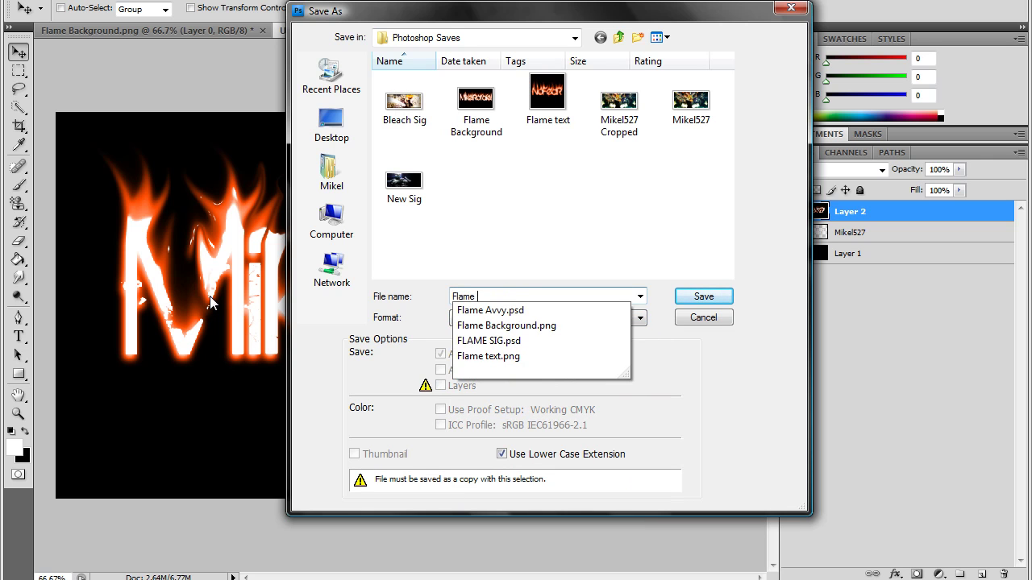
type(" Text")
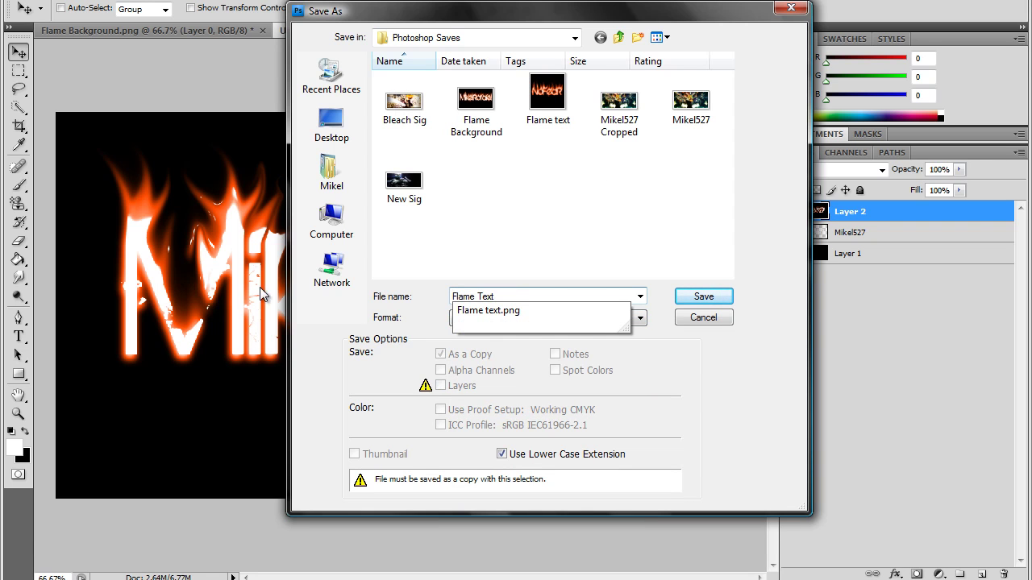
left_click(704, 317)
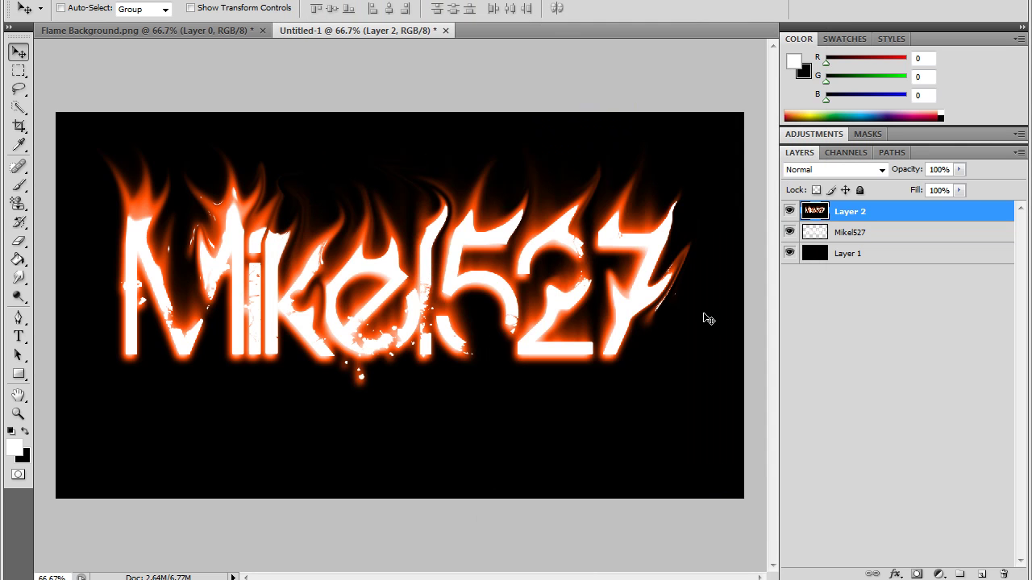